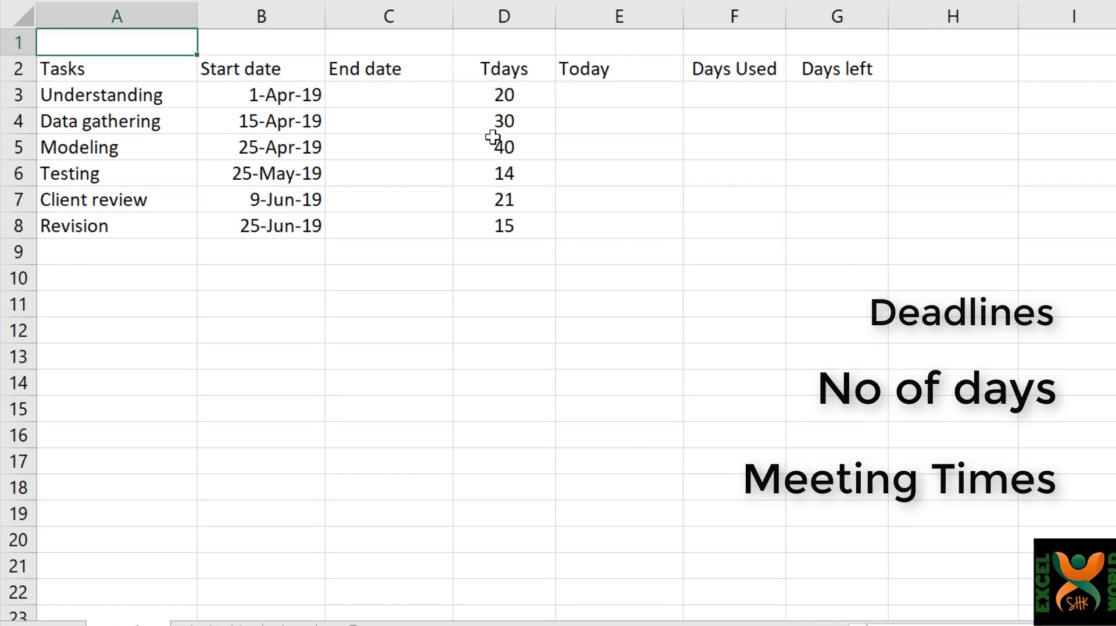
Review the Final Table sheet's Days Used and end dates, then go to the Gantt chart sheet
{"action": "key", "text": "ctrl+Page_Down"}
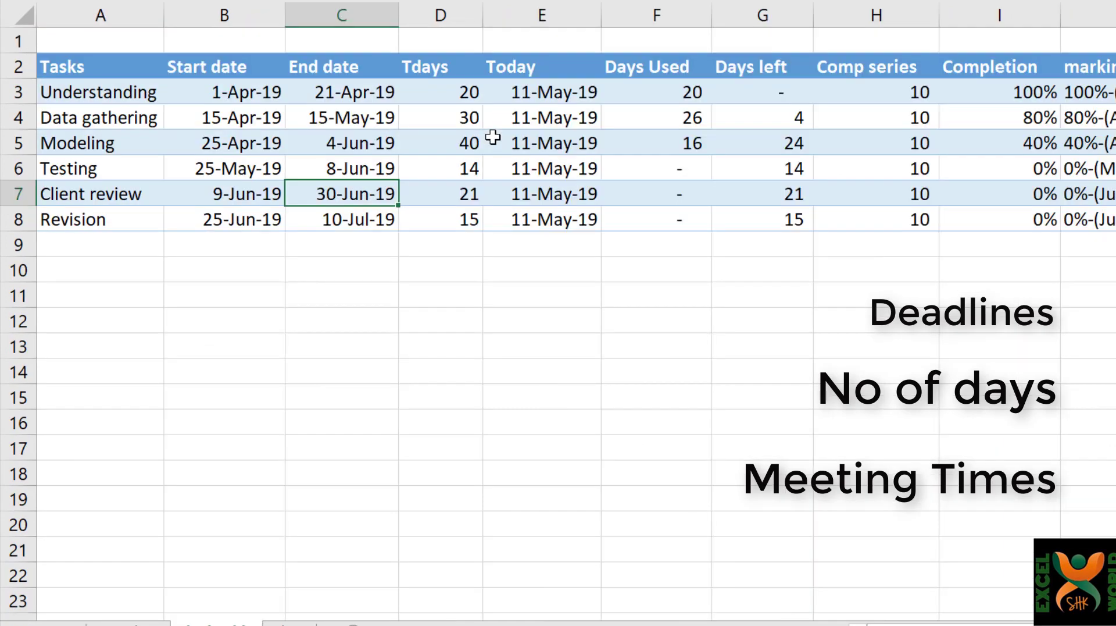
{"action": "key", "text": "Right"}
{"action": "key", "text": "Right"}
{"action": "key", "text": "Right"}
{"action": "key", "text": "Up"}
{"action": "key", "text": "Up"}
{"action": "key", "text": "Up"}
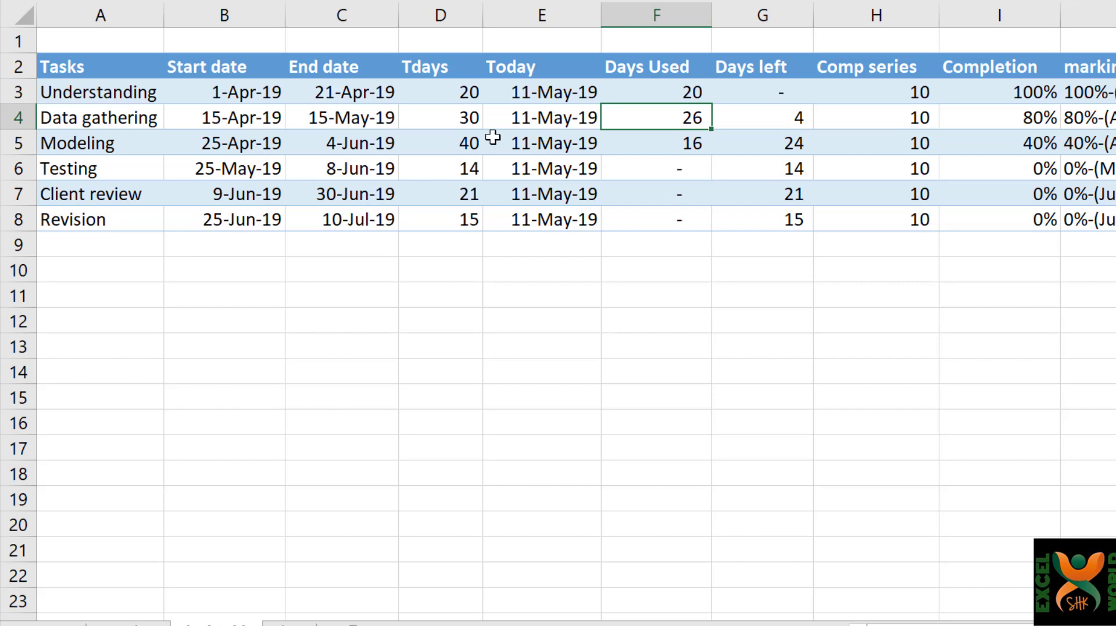
{"action": "key", "text": "Up"}
{"action": "key", "text": "Down"}
{"action": "key", "text": "Down"}
{"action": "key", "text": "Down"}
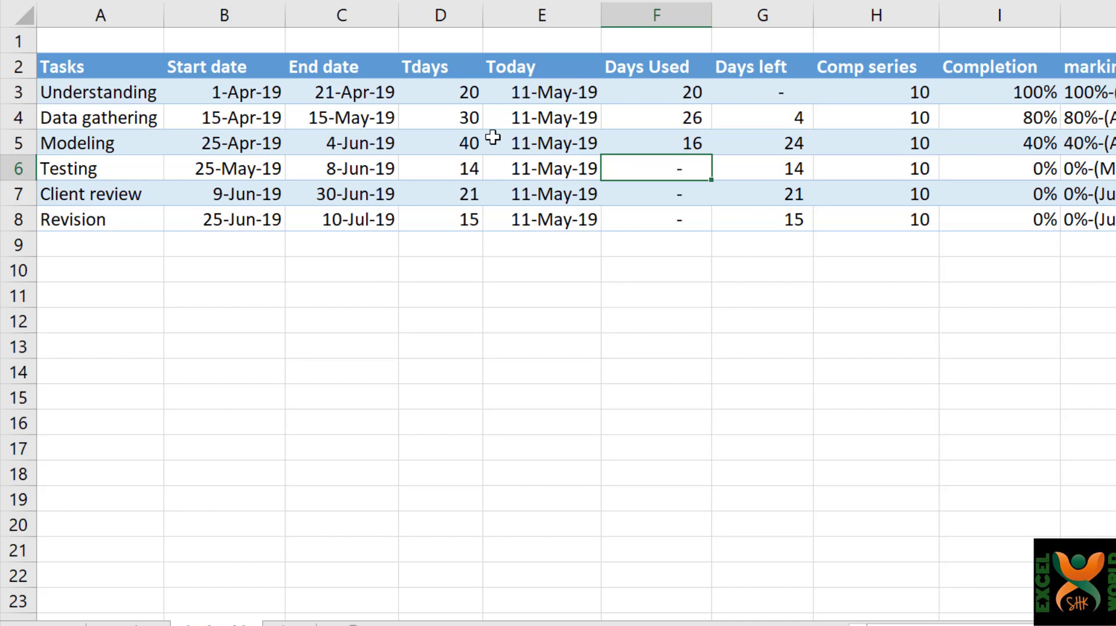
{"action": "key", "text": "Left"}
{"action": "key", "text": "Left"}
{"action": "key", "text": "Left"}
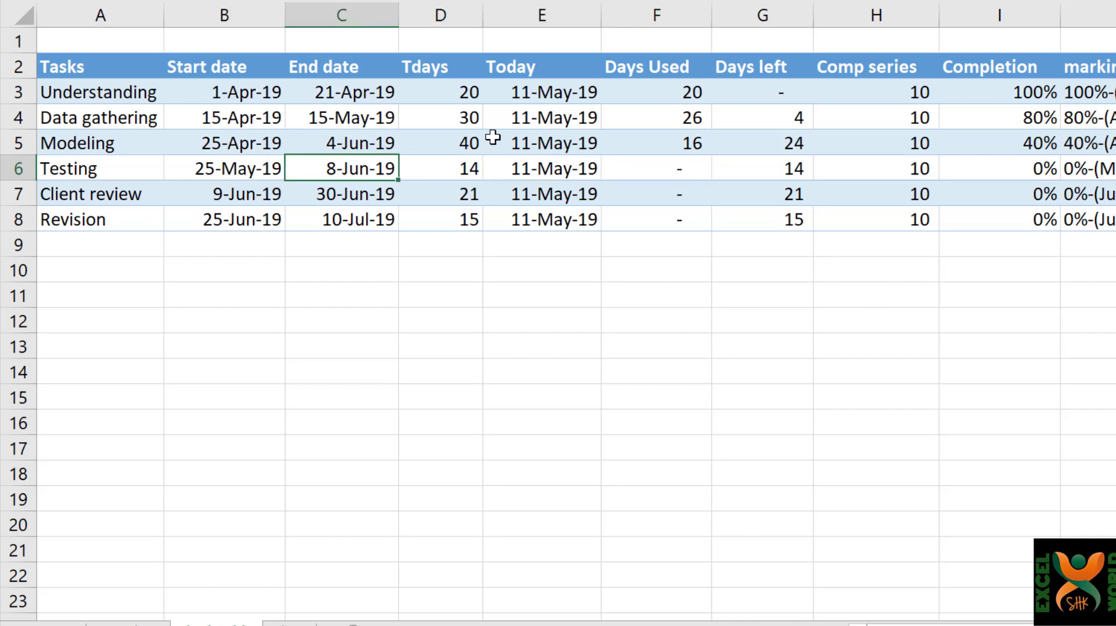
{"action": "key", "text": "ctrl+Page_Down"}
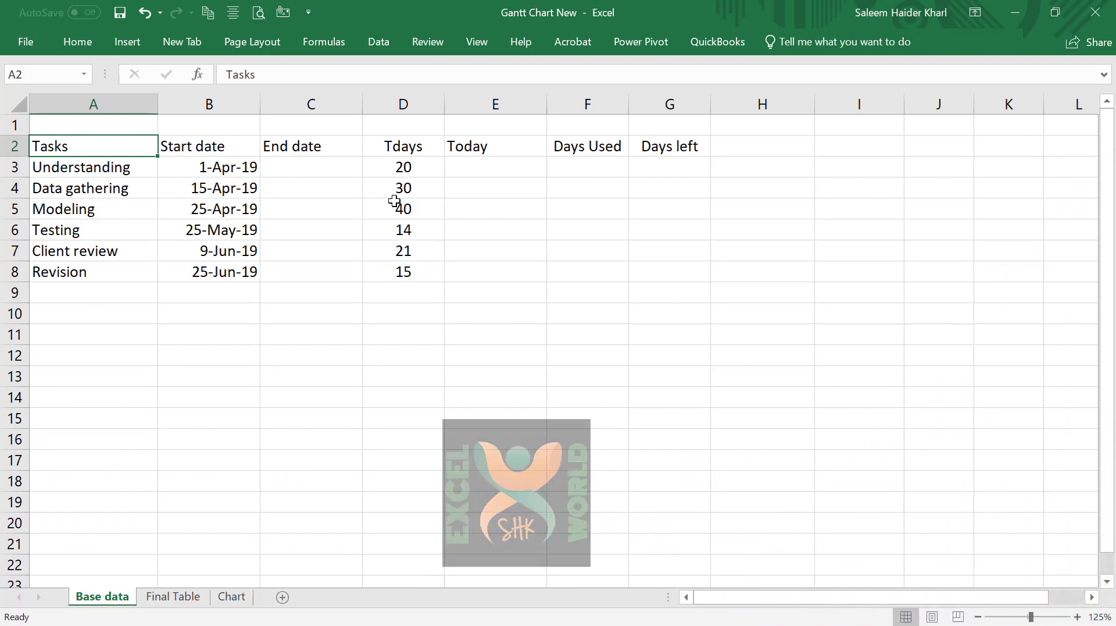
Review the six task names, first start date and Tdays, ending on the first End date cell
{"action": "key", "text": "Down"}
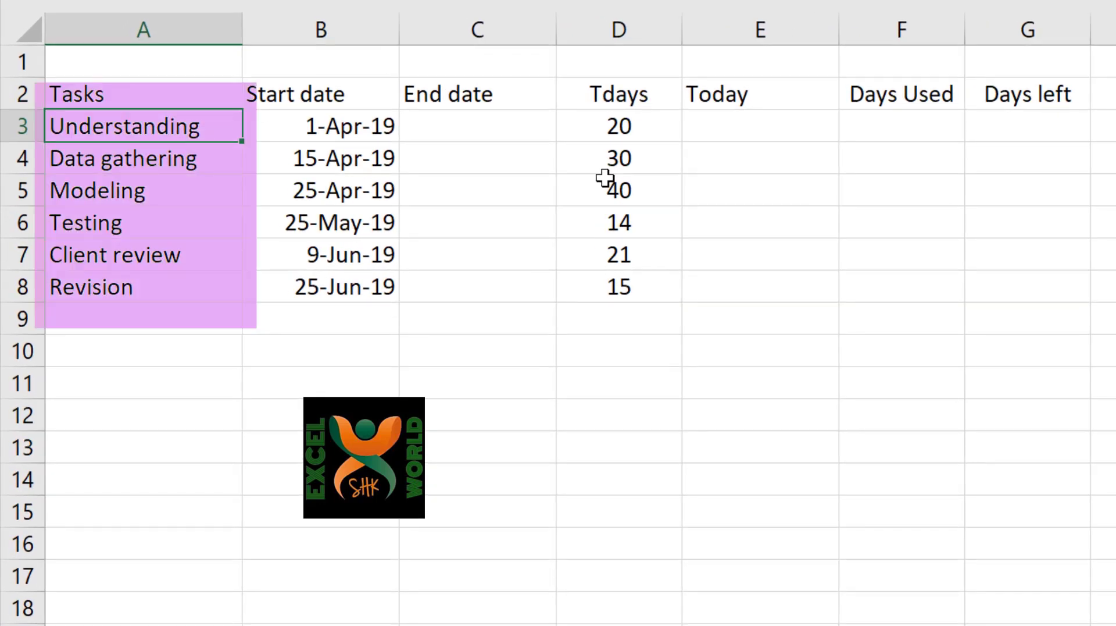
{"action": "key", "text": "ctrl+shift+Down"}
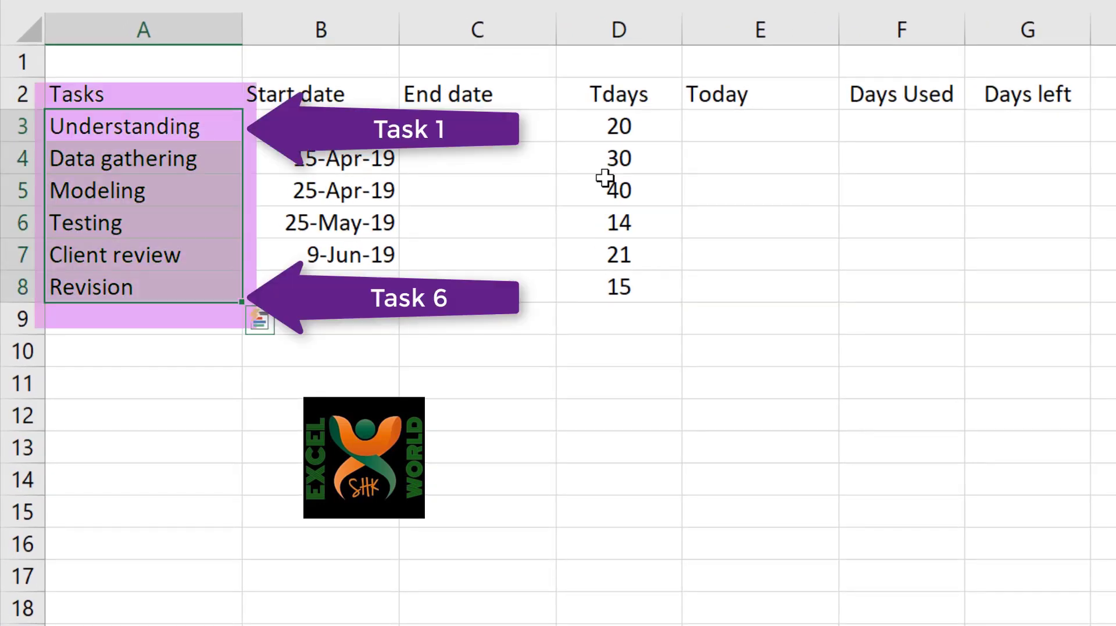
{"action": "key", "text": "Right"}
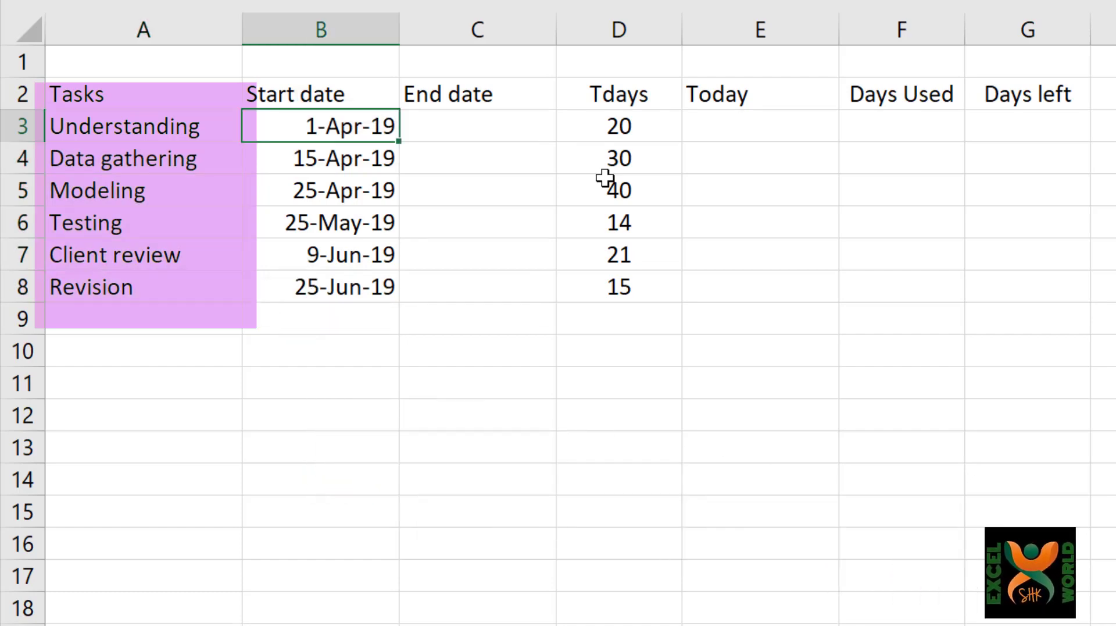
{"action": "key", "text": "Right"}
{"action": "key", "text": "Right"}
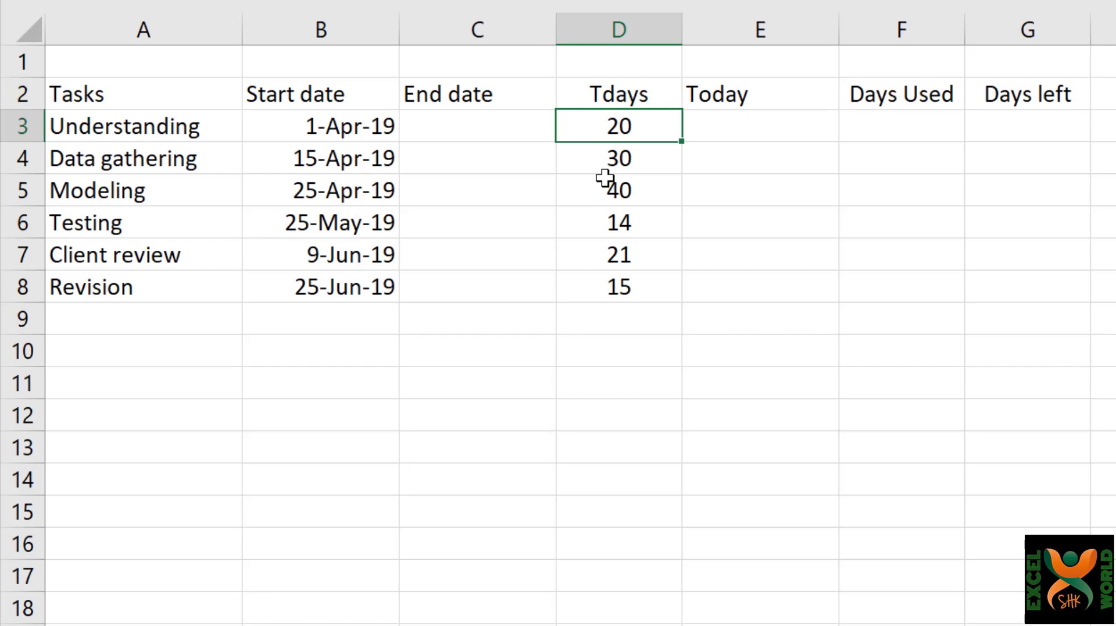
{"action": "key", "text": "Left"}
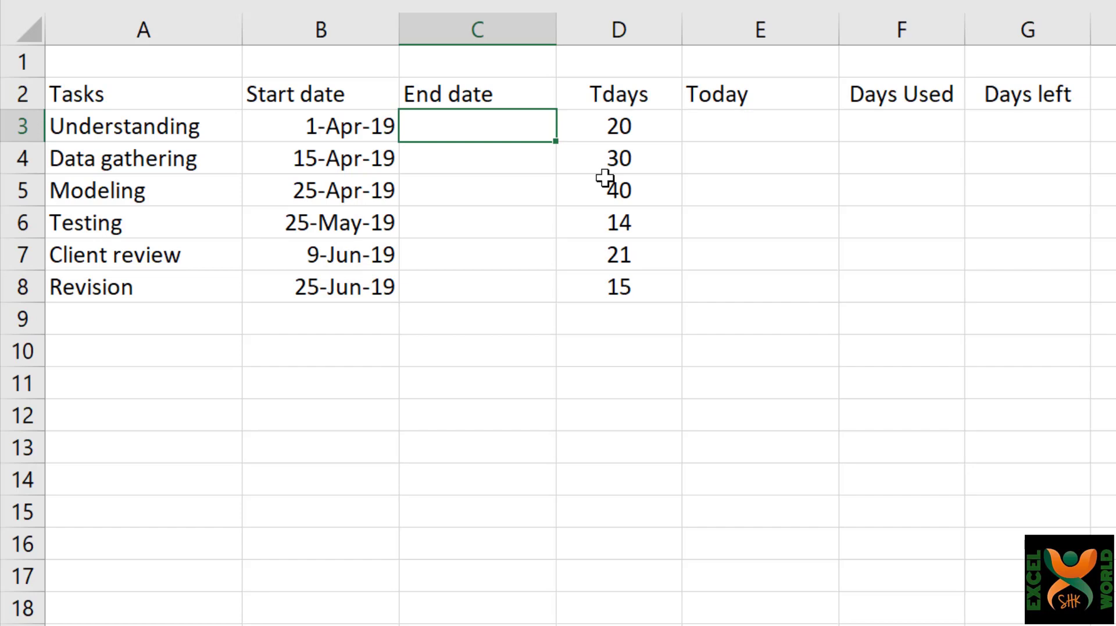
Enter =B3+D3 as the first end date and paste it down for all six tasks
{"action": "key", "text": "Left"}
{"action": "key", "text": "Right"}
{"action": "type", "text": "="}
{"action": "key", "text": "Left"}
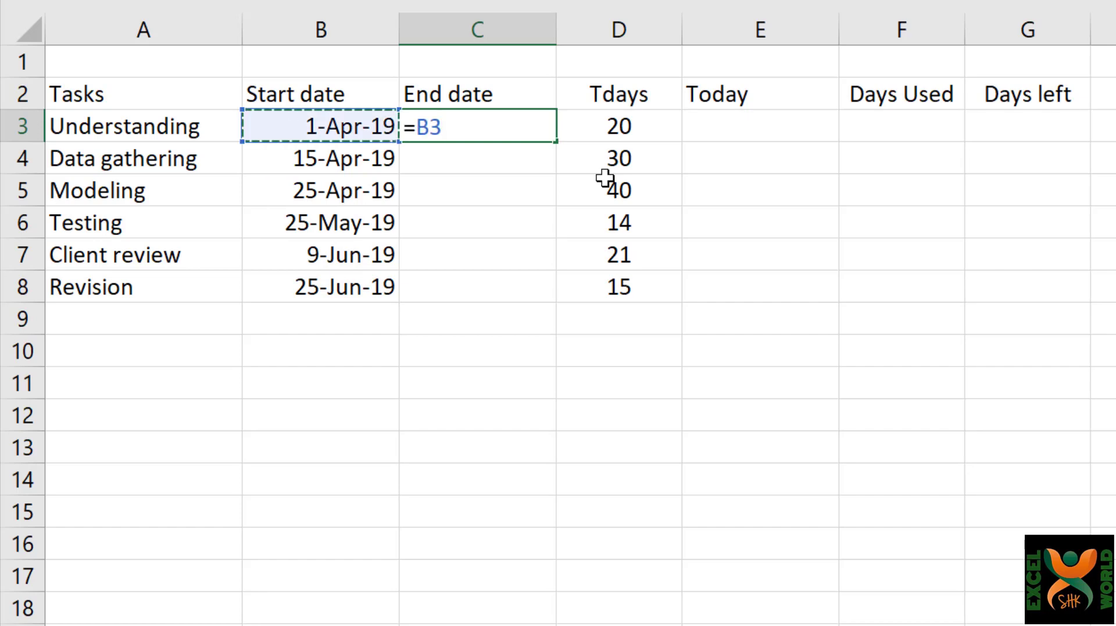
{"action": "type", "text": "+"}
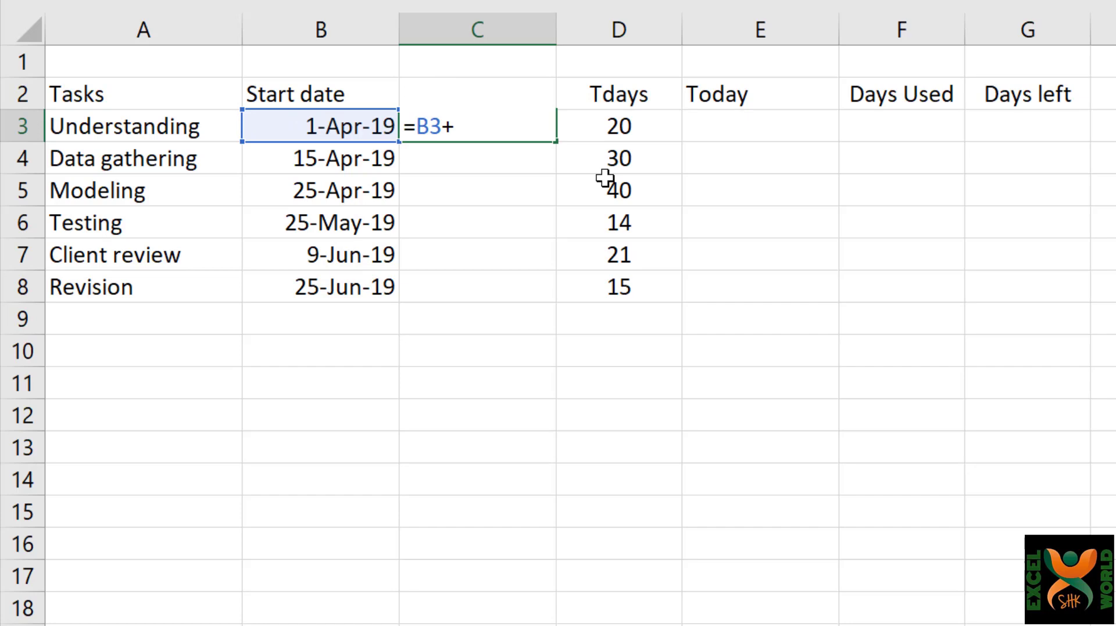
{"action": "key", "text": "Right"}
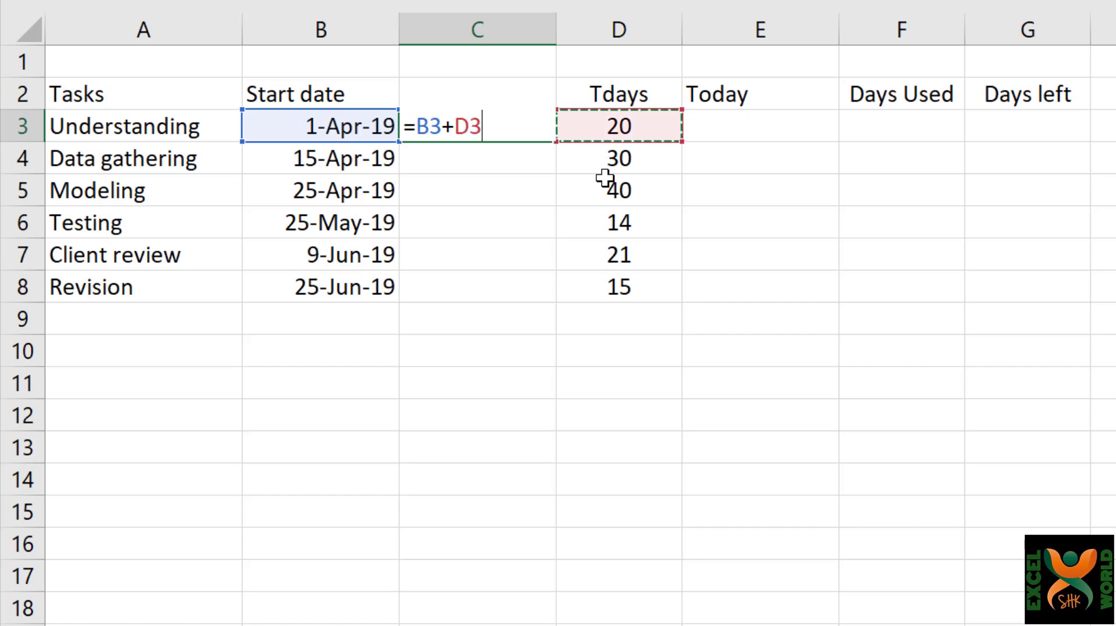
{"action": "key", "text": "Return"}
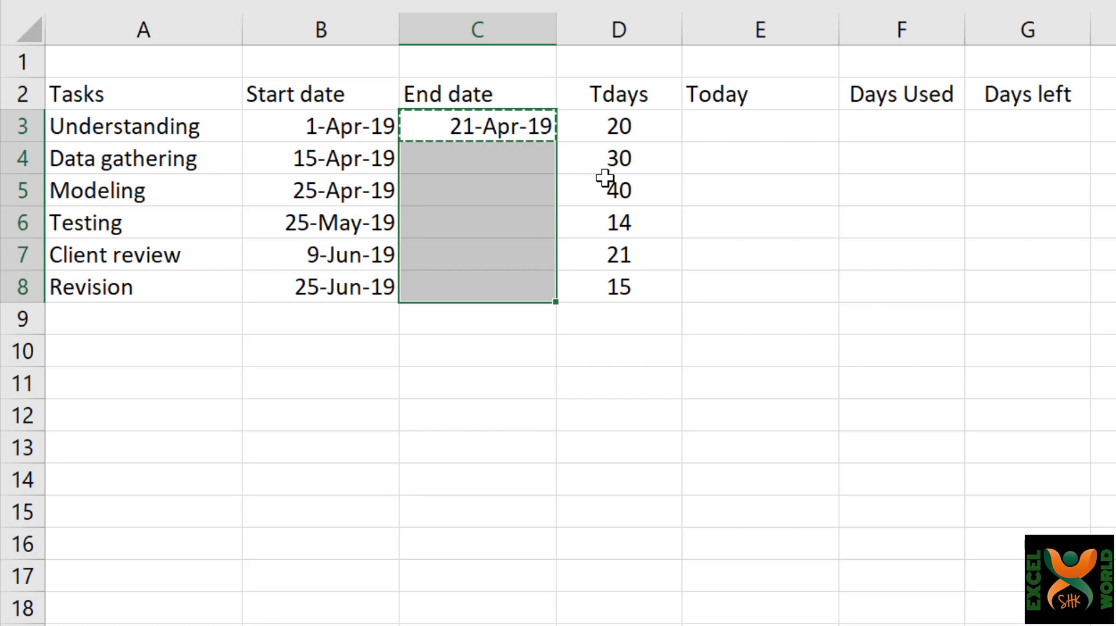
{"action": "key", "text": "shift+Up"}
{"action": "key", "text": "shift+Up"}
{"action": "key", "text": "shift+Up"}
{"action": "key", "text": "shift+Up"}
{"action": "key", "text": "shift+Up"}
{"action": "key", "text": "shift+Down"}
{"action": "key", "text": "shift+Down"}
{"action": "key", "text": "shift+Down"}
{"action": "key", "text": "shift+Down"}
{"action": "key", "text": "shift+Down"}
{"action": "key", "text": "ctrl+v"}
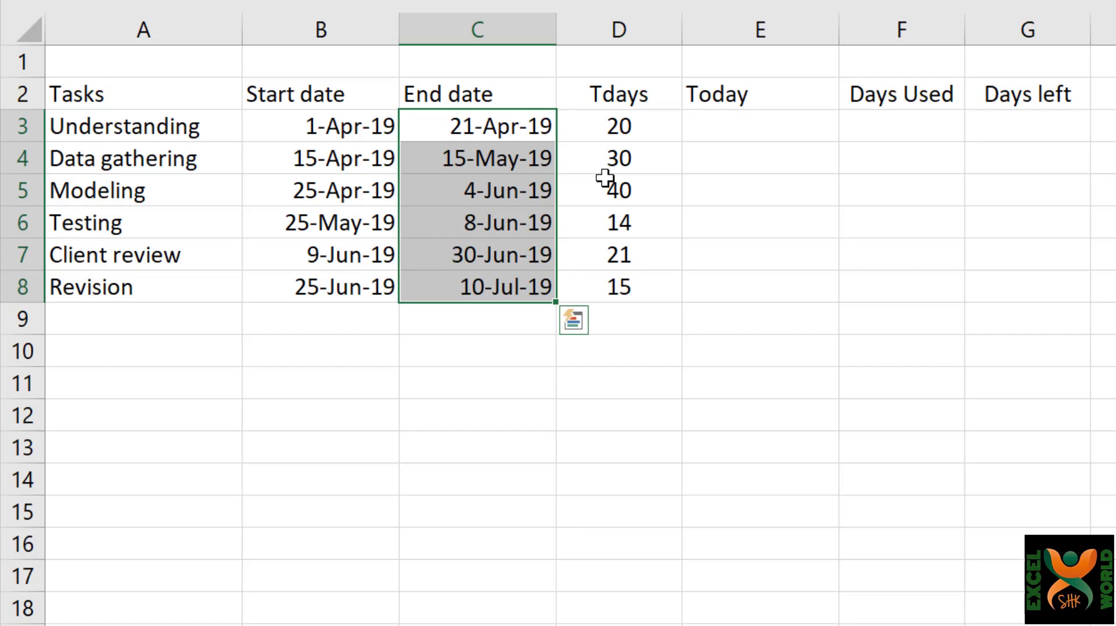
{"action": "key", "text": "Right"}
{"action": "key", "text": "Right"}
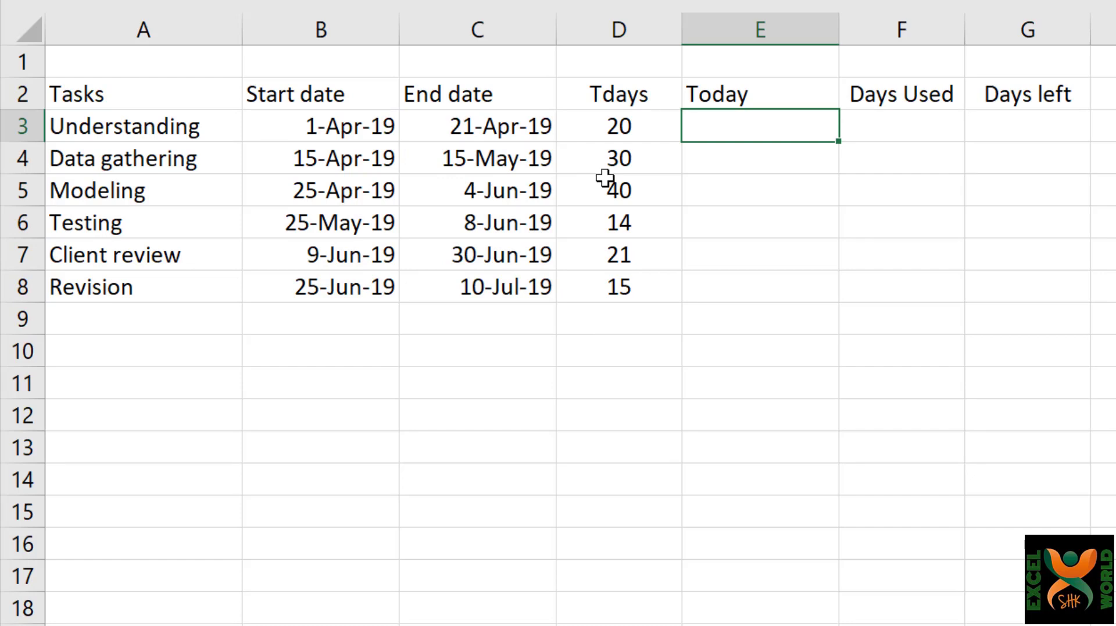
Enter =TODAY() in the first Today cell and copy it down all six task rows
{"action": "type", "text": "=today"}
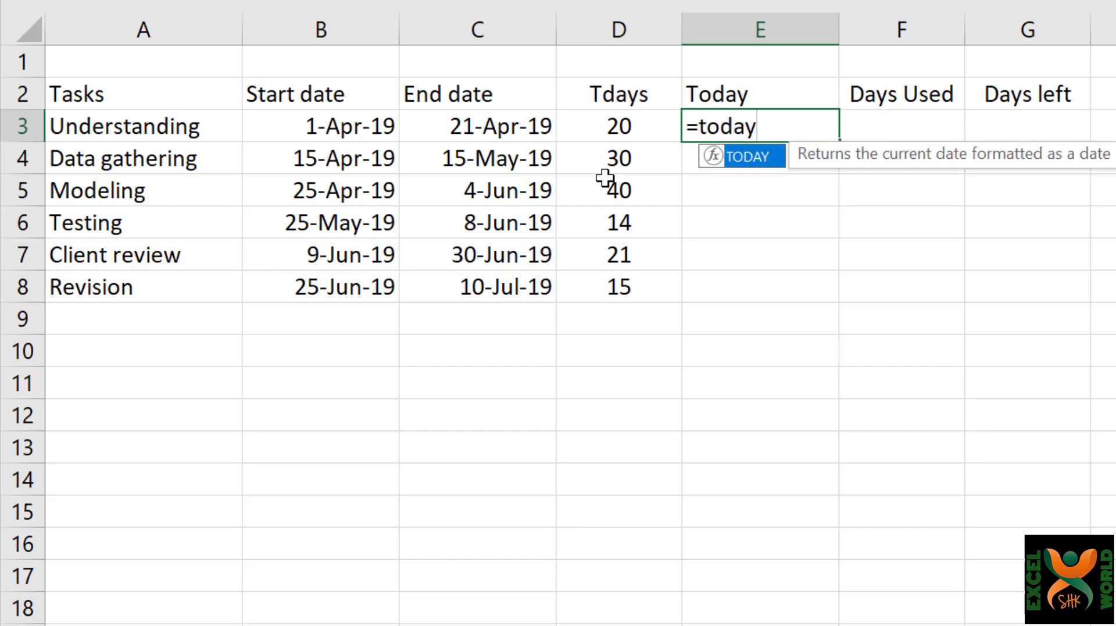
{"action": "type", "text": "()"}
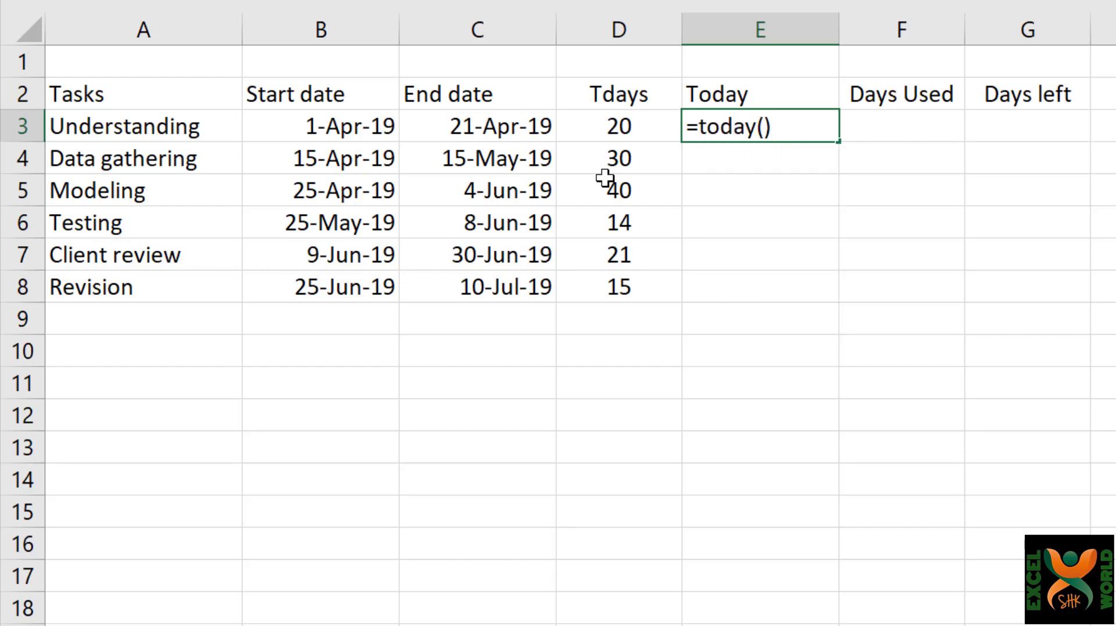
{"action": "key", "text": "Return"}
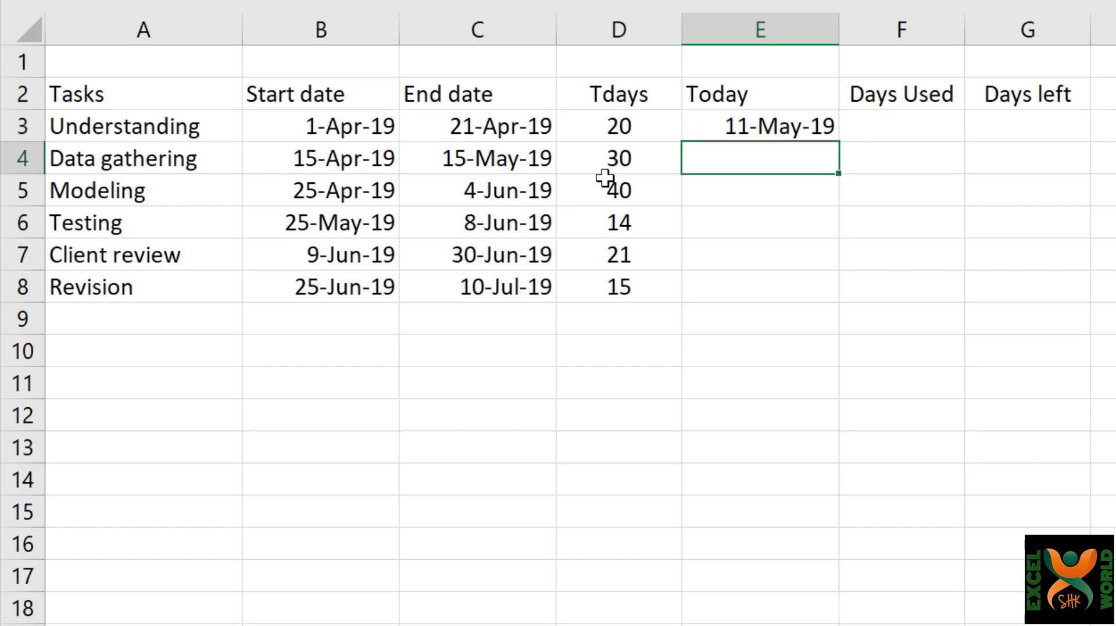
{"action": "key", "text": "Up"}
{"action": "key", "text": "ctrl+c"}
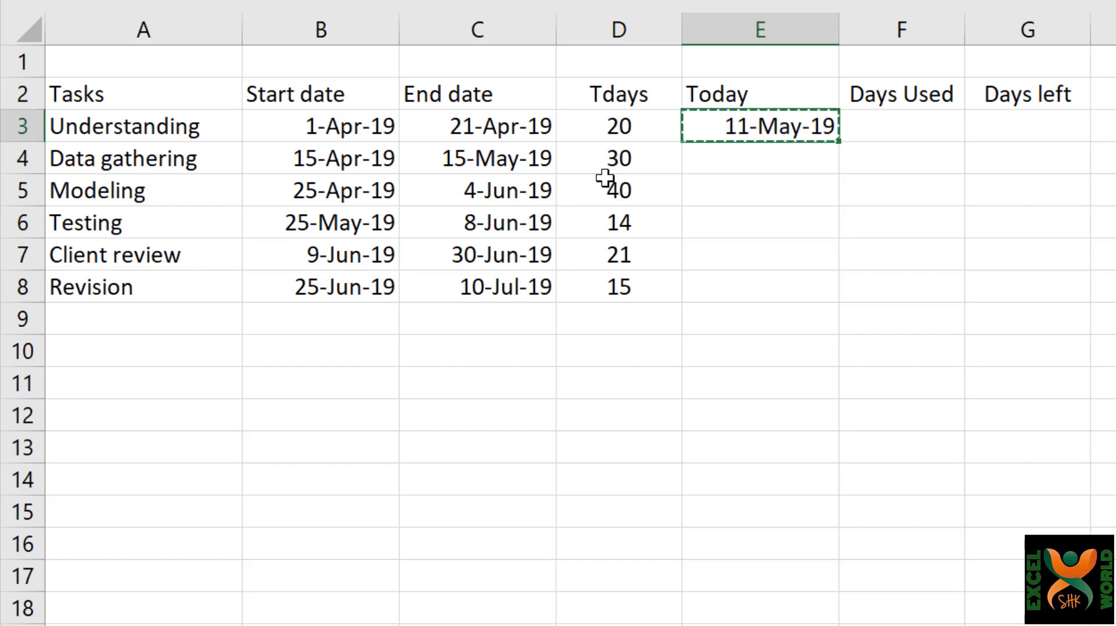
{"action": "key", "text": "shift+Down"}
{"action": "key", "text": "shift+Down"}
{"action": "key", "text": "shift+Down"}
{"action": "key", "text": "shift+Down"}
{"action": "key", "text": "shift+Down"}
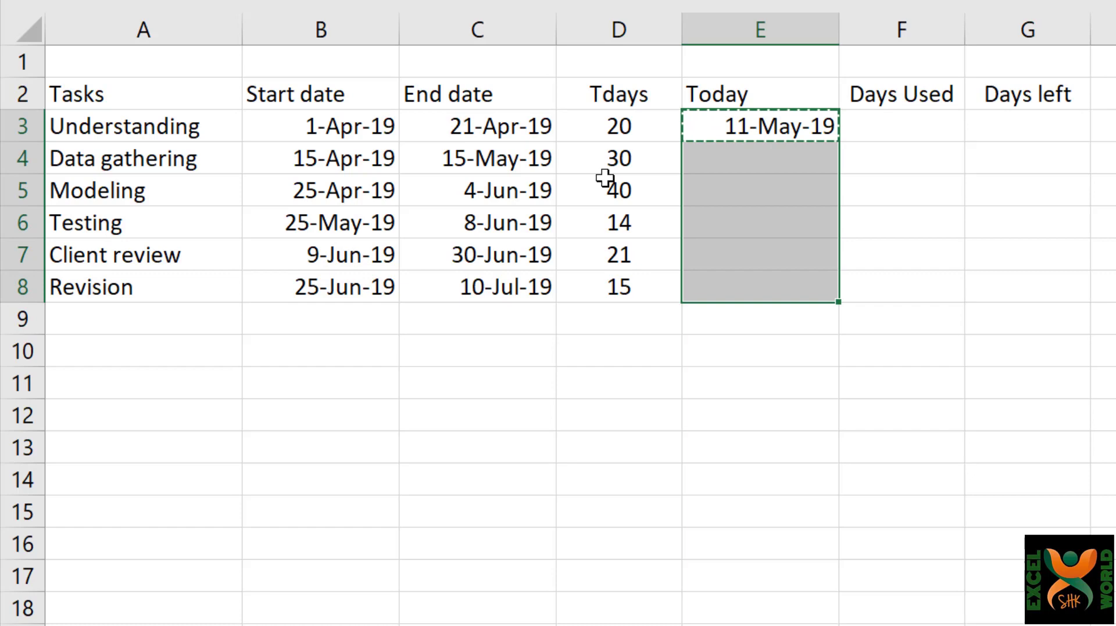
{"action": "key", "text": "ctrl+v"}
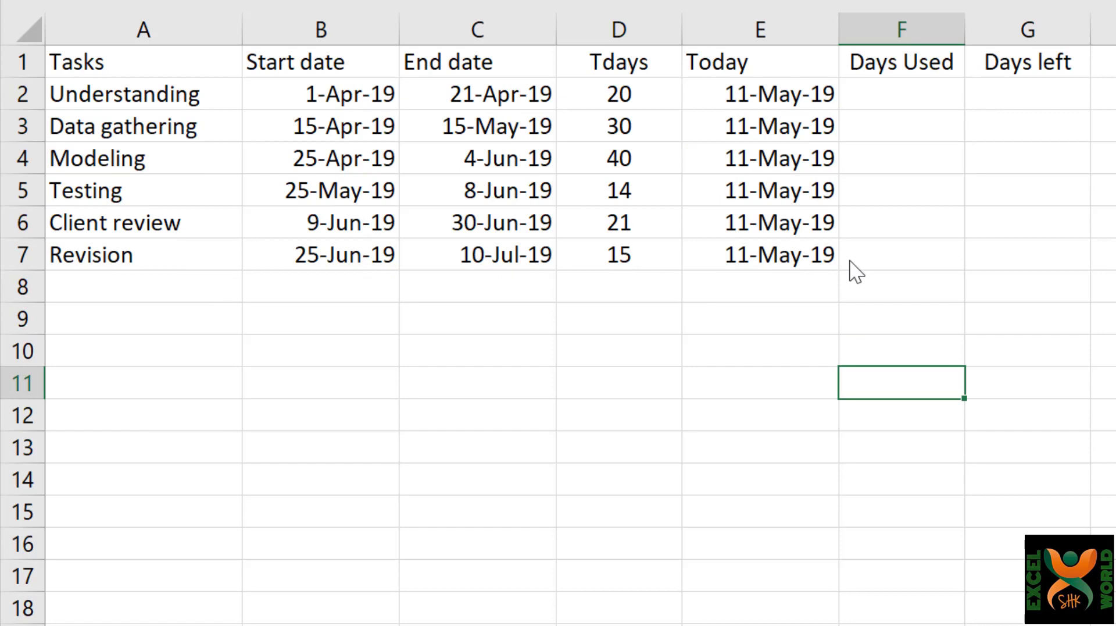
Enter 20 in the first Days Used cell and paste it across Days Used and Days left rows
{"action": "key", "text": "Up"}
{"action": "key", "text": "Up"}
{"action": "key", "text": "Up"}
{"action": "key", "text": "Up"}
{"action": "key", "text": "Up"}
{"action": "key", "text": "Up"}
{"action": "key", "text": "Up"}
{"action": "key", "text": "Up"}
{"action": "key", "text": "Up"}
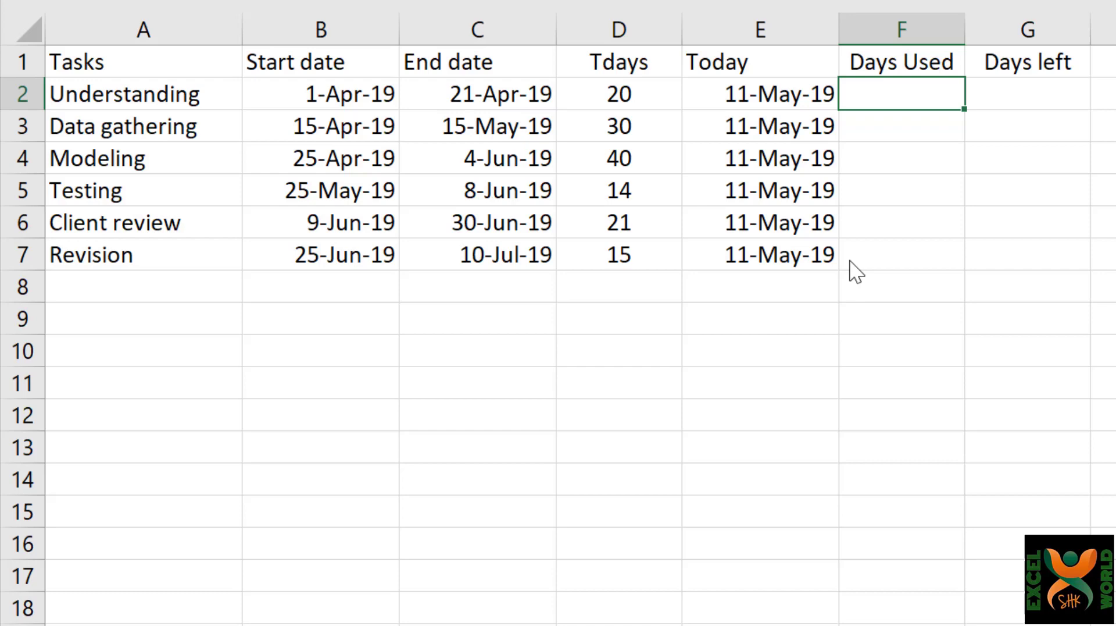
{"action": "type", "text": "20"}
{"action": "key", "text": "Return"}
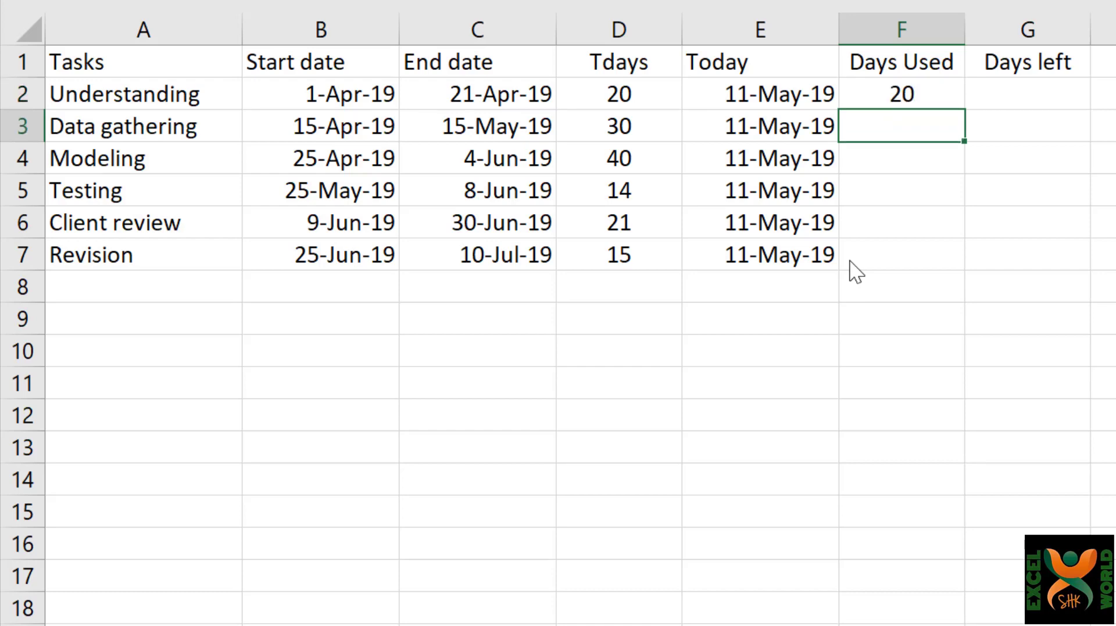
{"action": "key", "text": "Up"}
{"action": "key", "text": "ctrl+c"}
{"action": "key", "text": "shift+Right"}
{"action": "key", "text": "shift+Down"}
{"action": "key", "text": "shift+Down"}
{"action": "key", "text": "shift+Down"}
{"action": "key", "text": "shift+Down"}
{"action": "key", "text": "shift+Down"}
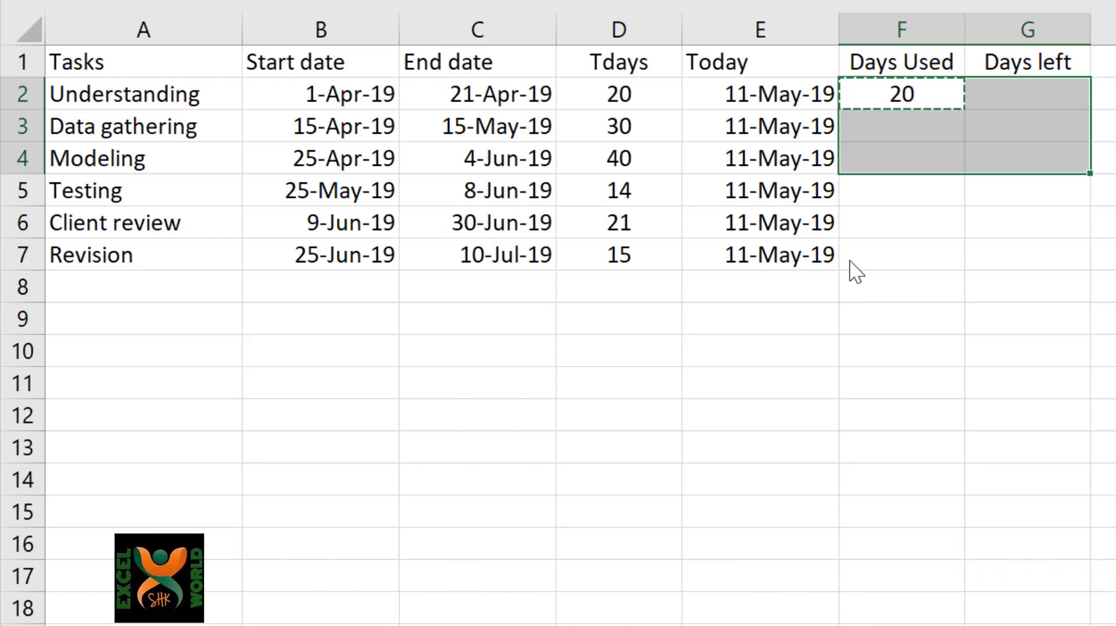
{"action": "key", "text": "ctrl+v"}
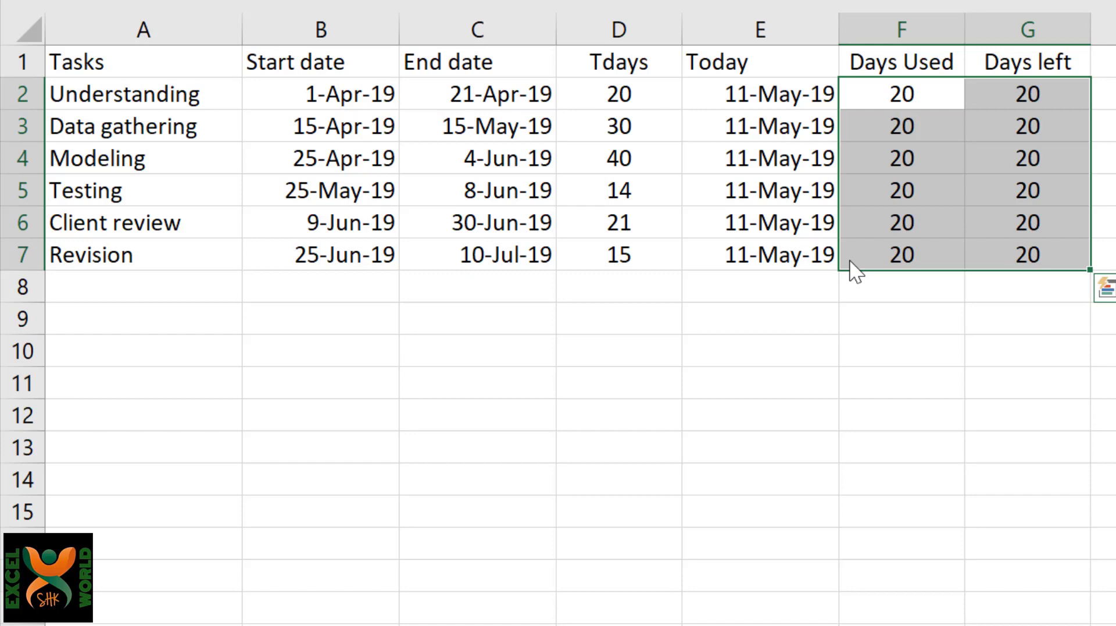
{"action": "left_click", "coordinate": [850, 260]}
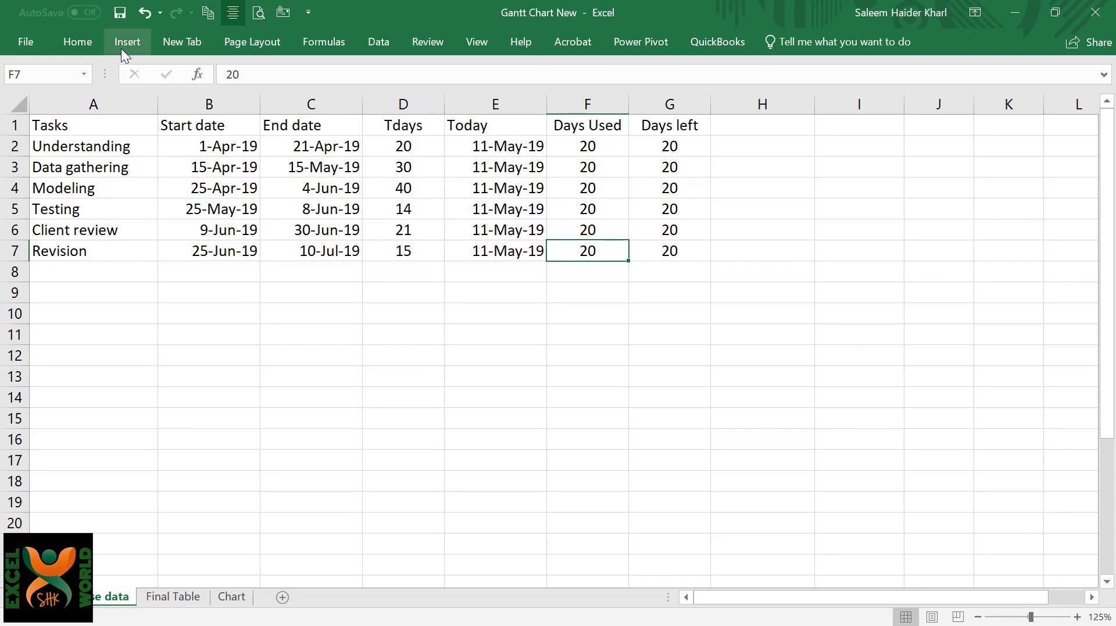
Insert an empty 2-D Stacked Bar chart below the table and bring up its chart design options
{"action": "left_click", "coordinate": [587, 314]}
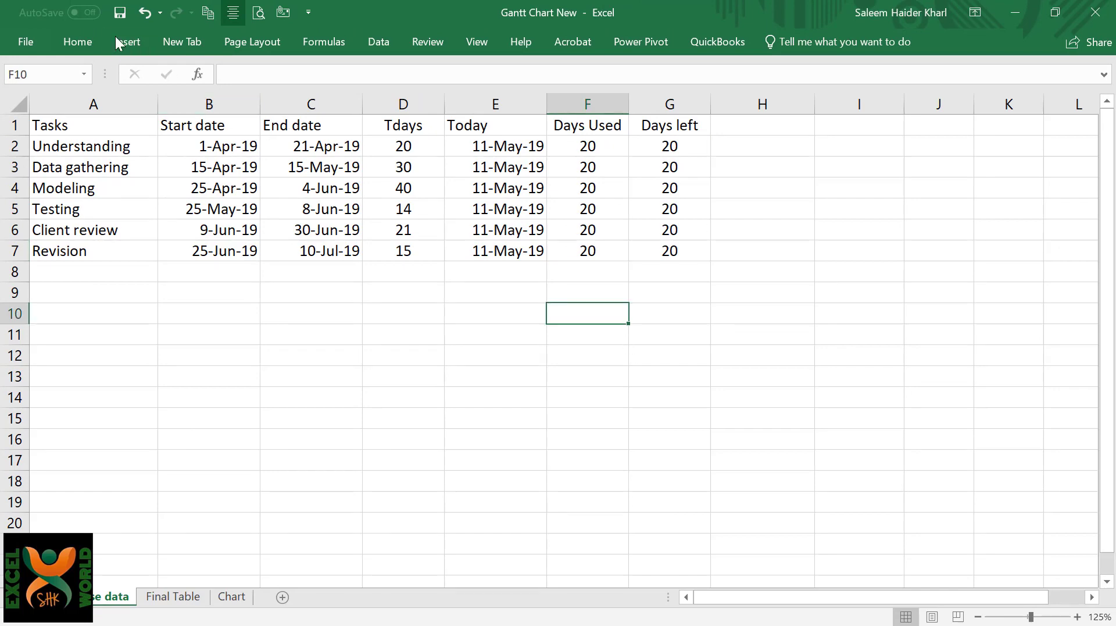
{"action": "left_click", "coordinate": [134, 43]}
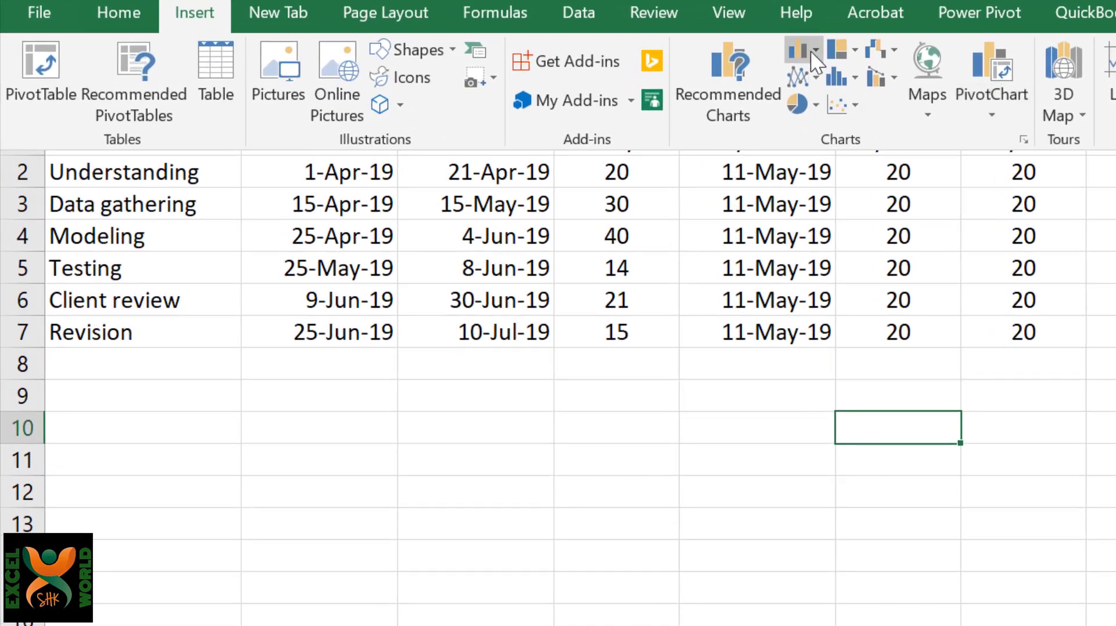
{"action": "left_click", "coordinate": [530, 67]}
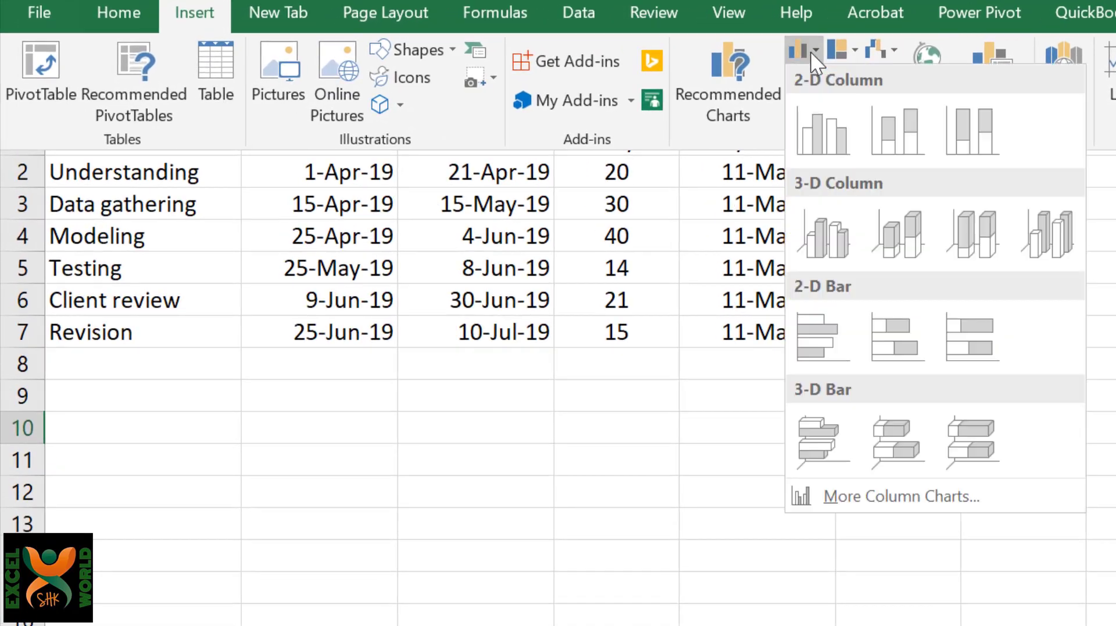
{"action": "left_click", "coordinate": [894, 354]}
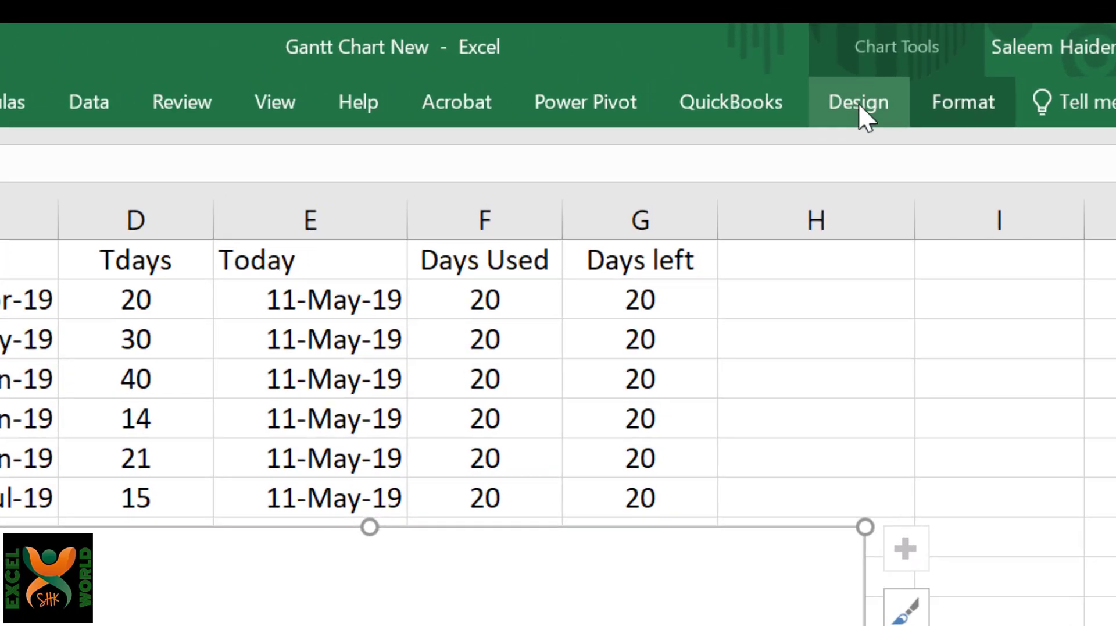
{"action": "left_click", "coordinate": [858, 102]}
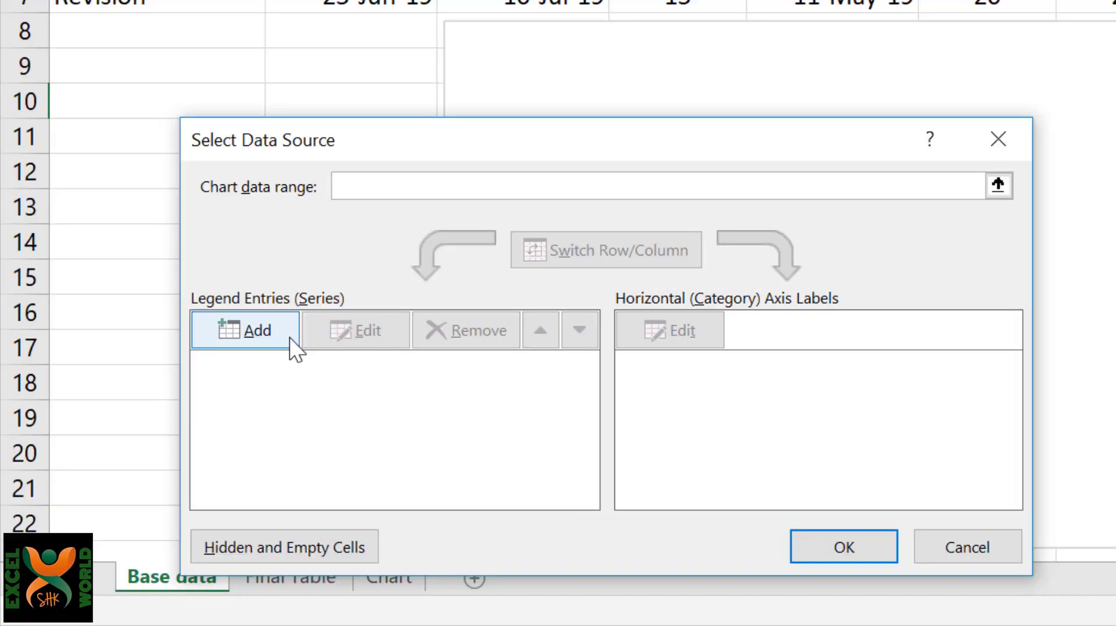
Add a series named from the Start date header with values B2:B7
{"action": "left_click", "coordinate": [289, 338]}
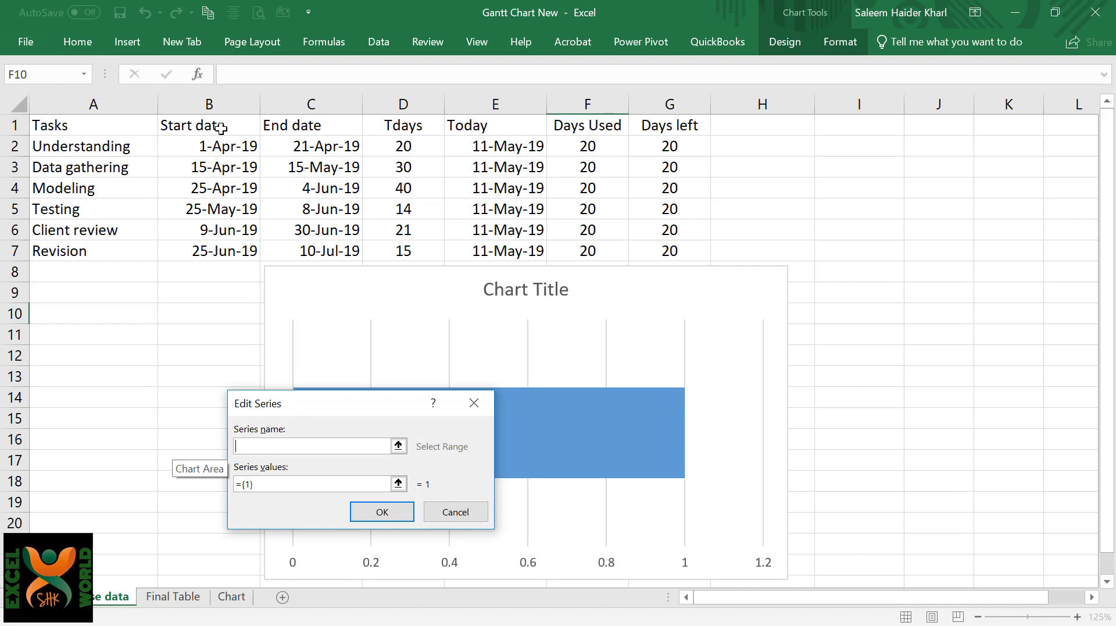
{"action": "left_click", "coordinate": [221, 129]}
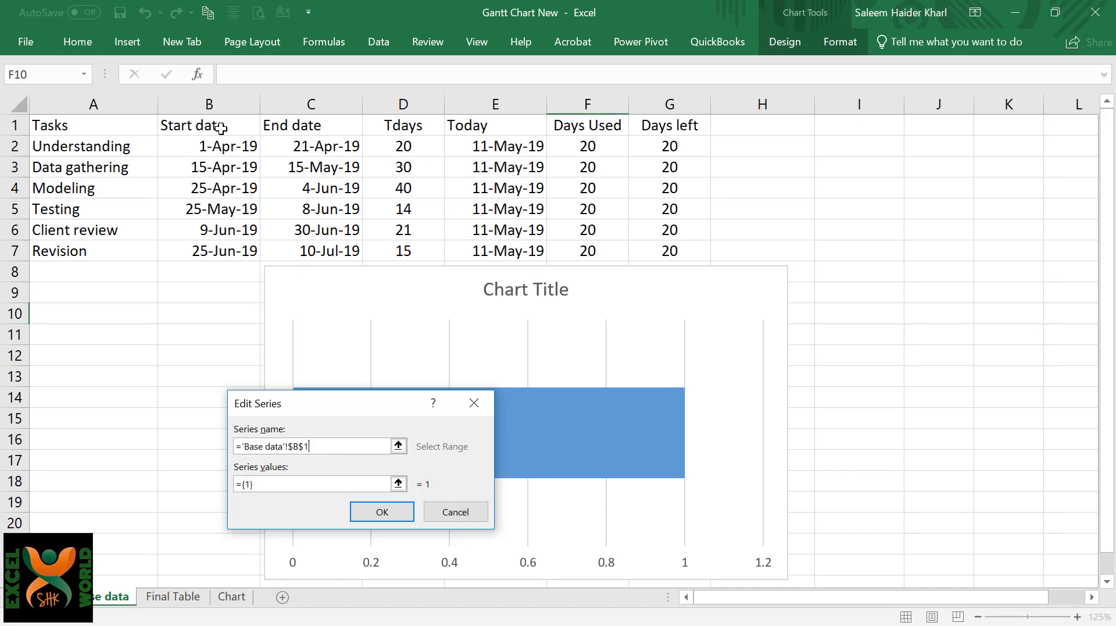
{"action": "left_click", "coordinate": [294, 483]}
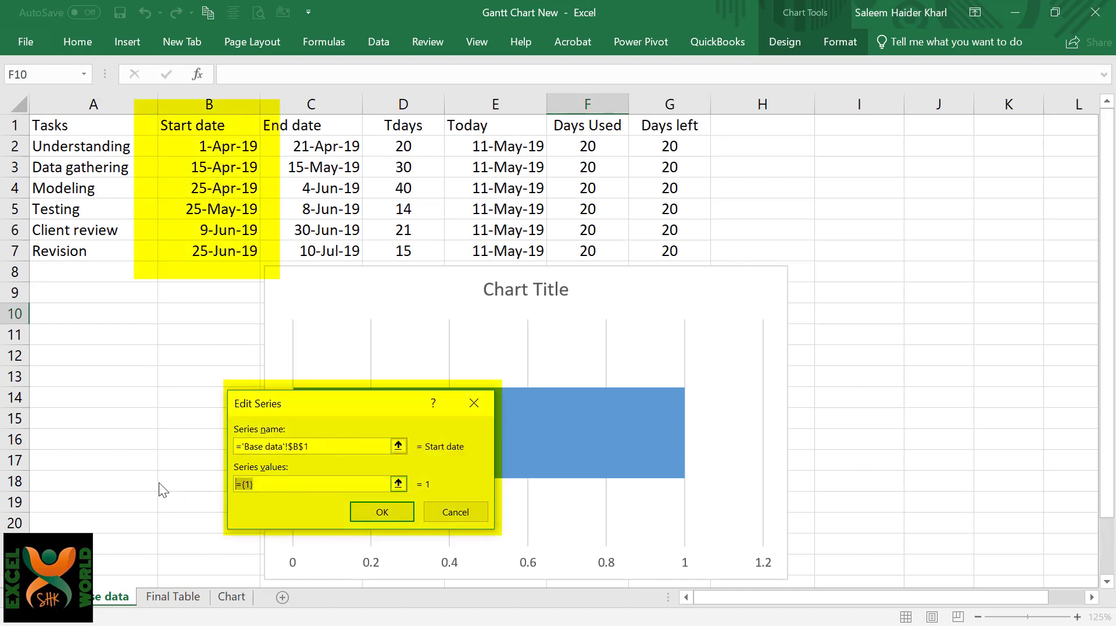
{"action": "type", "text": "="}
{"action": "left_click_drag", "start_coordinate": [238, 150], "coordinate": [241, 250]}
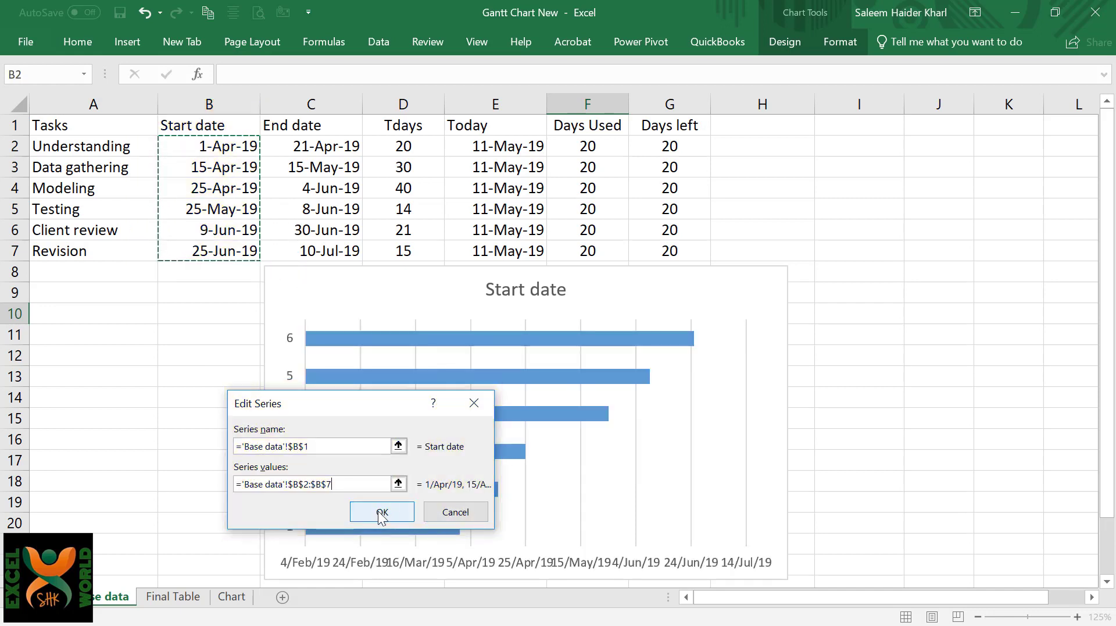
{"action": "left_click", "coordinate": [381, 511]}
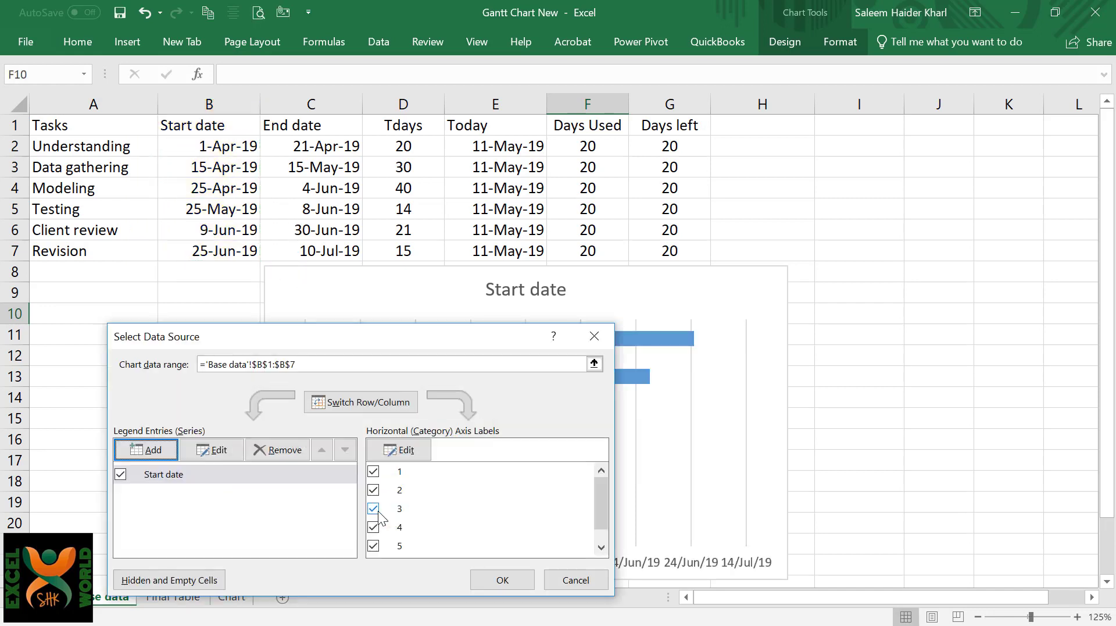
Add a series named from the Days Used header with values F2:F7
{"action": "left_click", "coordinate": [152, 450]}
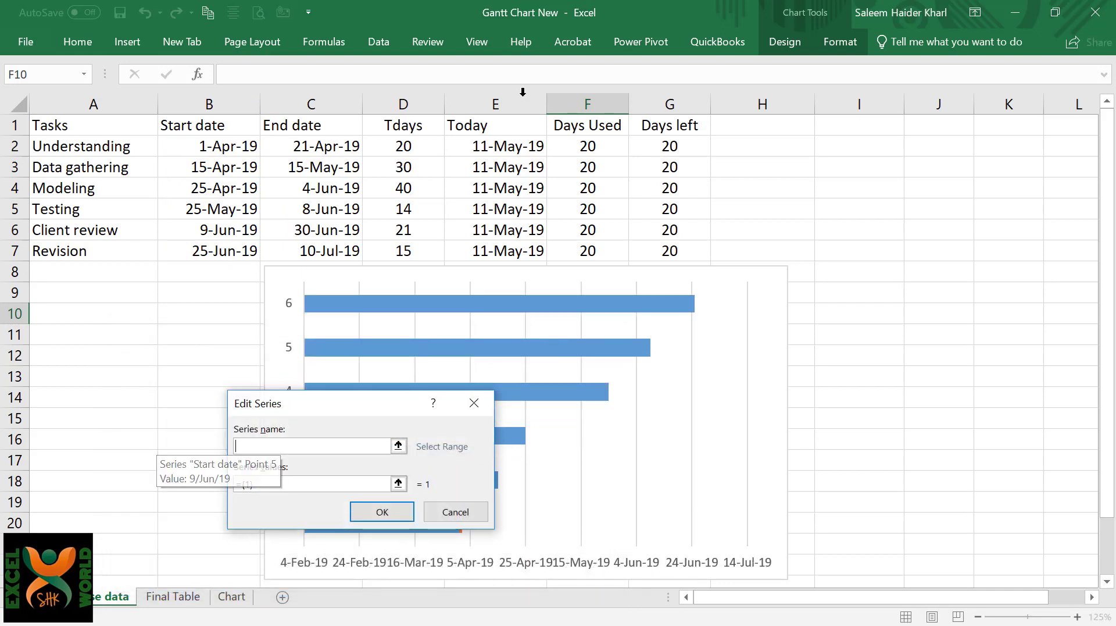
{"action": "left_click", "coordinate": [579, 125]}
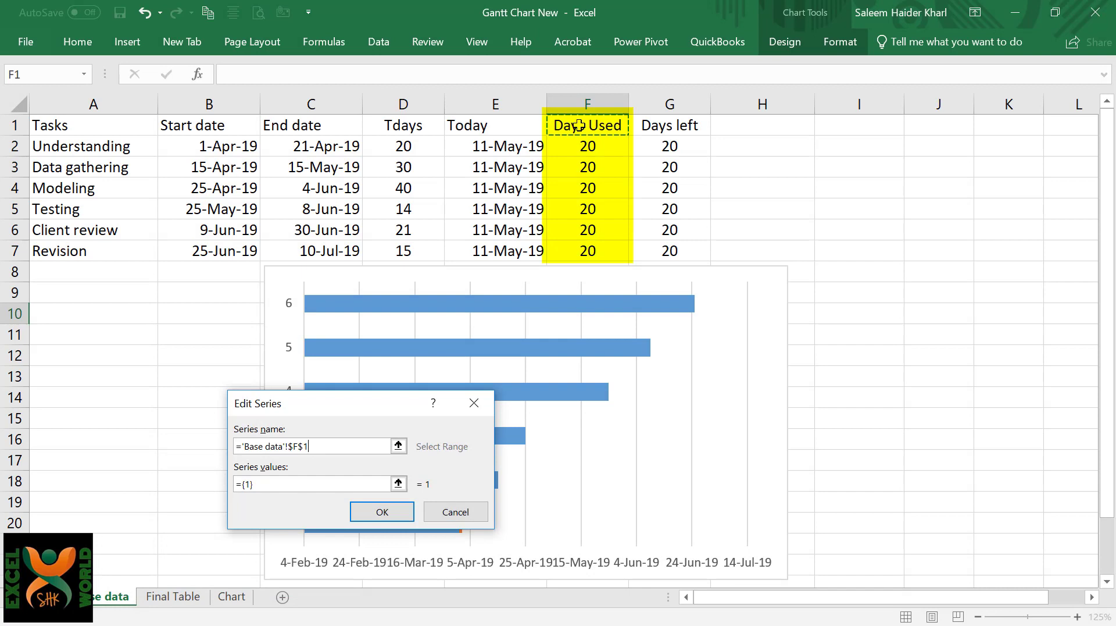
{"action": "left_click", "coordinate": [280, 483]}
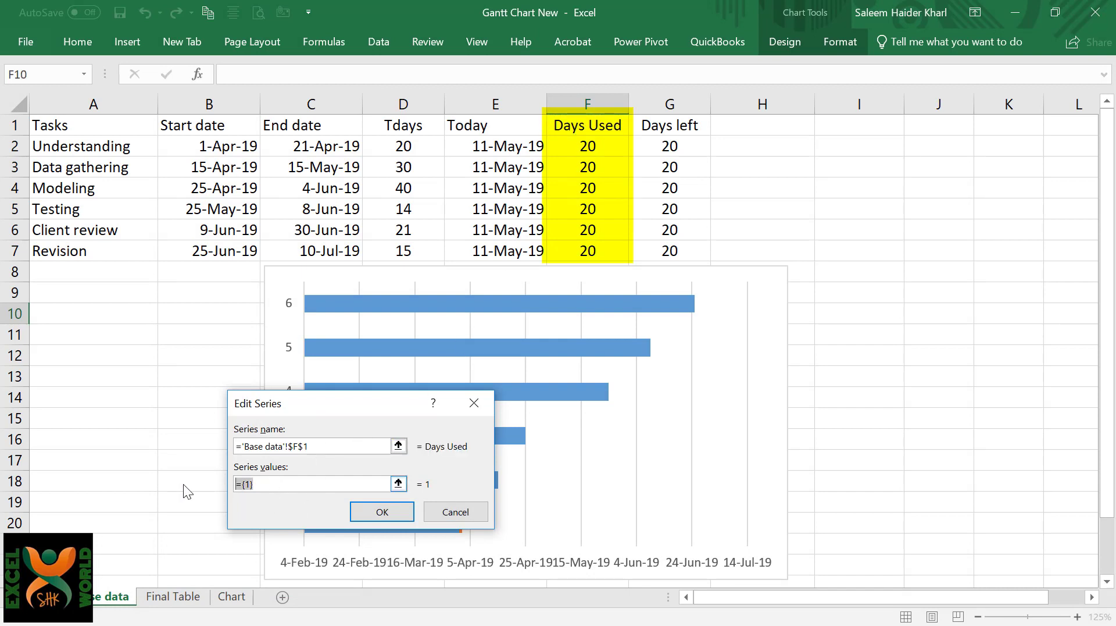
{"action": "type", "text": "="}
{"action": "left_click_drag", "start_coordinate": [607, 148], "coordinate": [618, 256]}
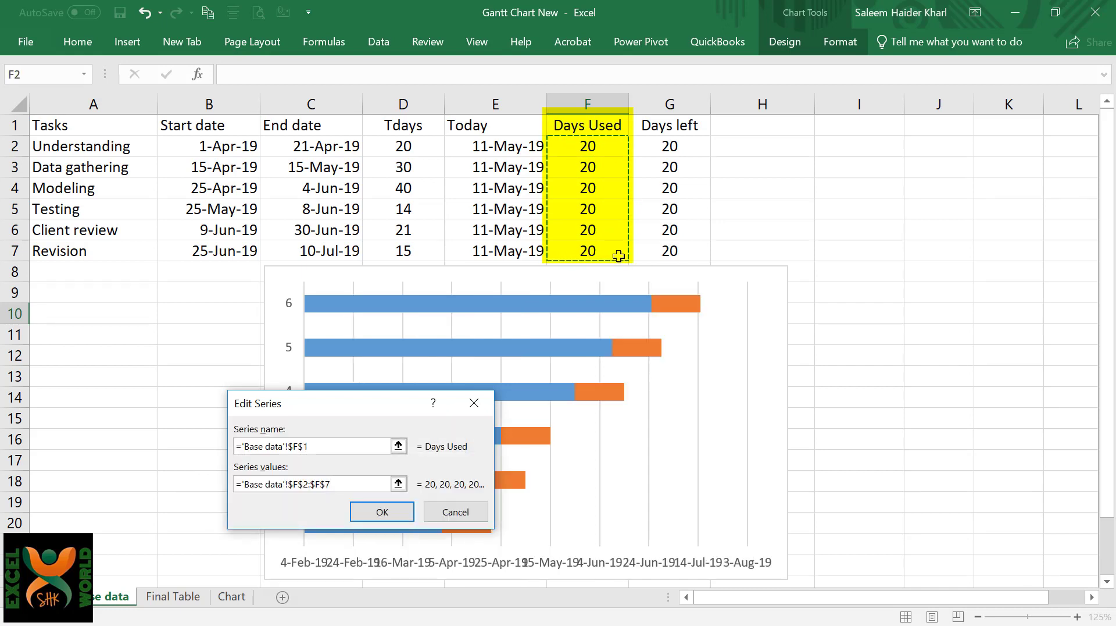
{"action": "left_click", "coordinate": [393, 513]}
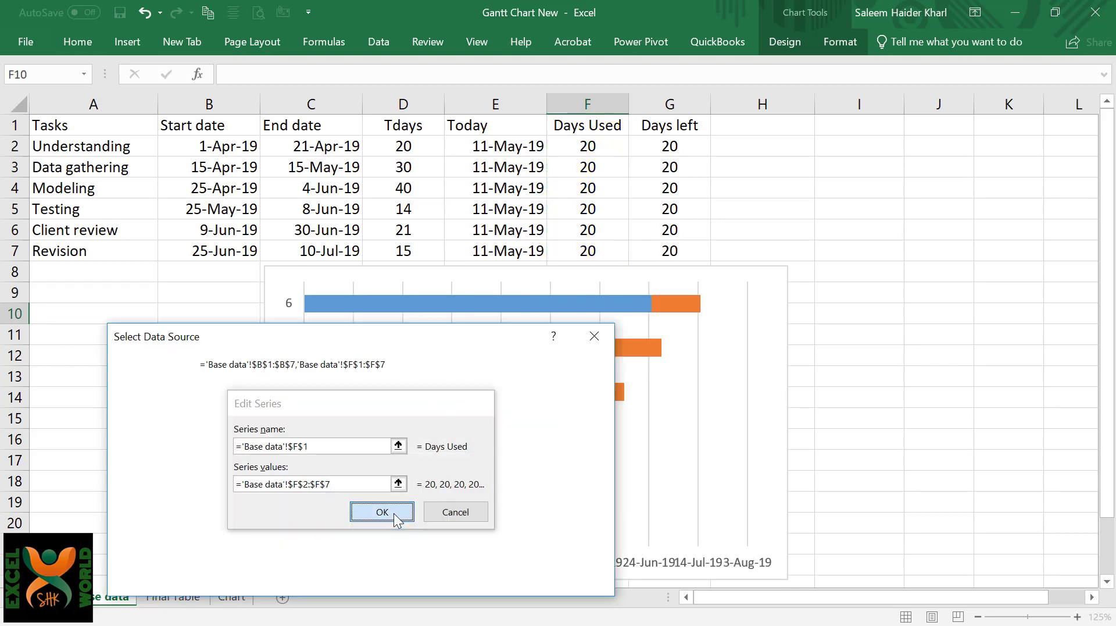
Add a series named from the Days left header with values from the Days left column
{"action": "left_click", "coordinate": [146, 449]}
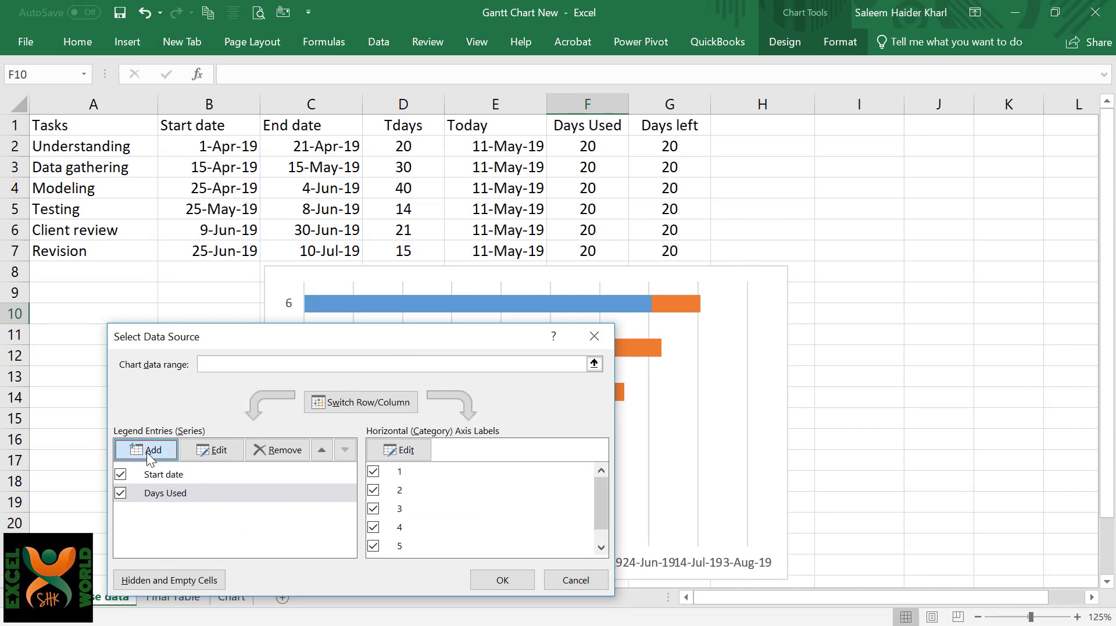
{"action": "left_click", "coordinate": [674, 129]}
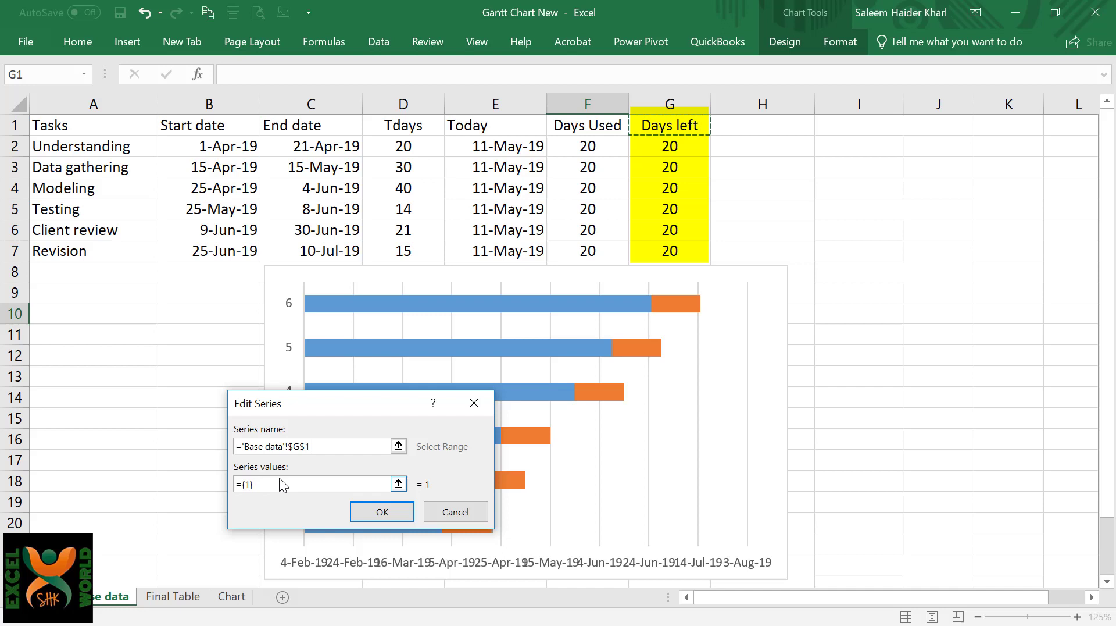
{"action": "left_click_drag", "start_coordinate": [279, 484], "coordinate": [217, 487]}
{"action": "type", "text": "="}
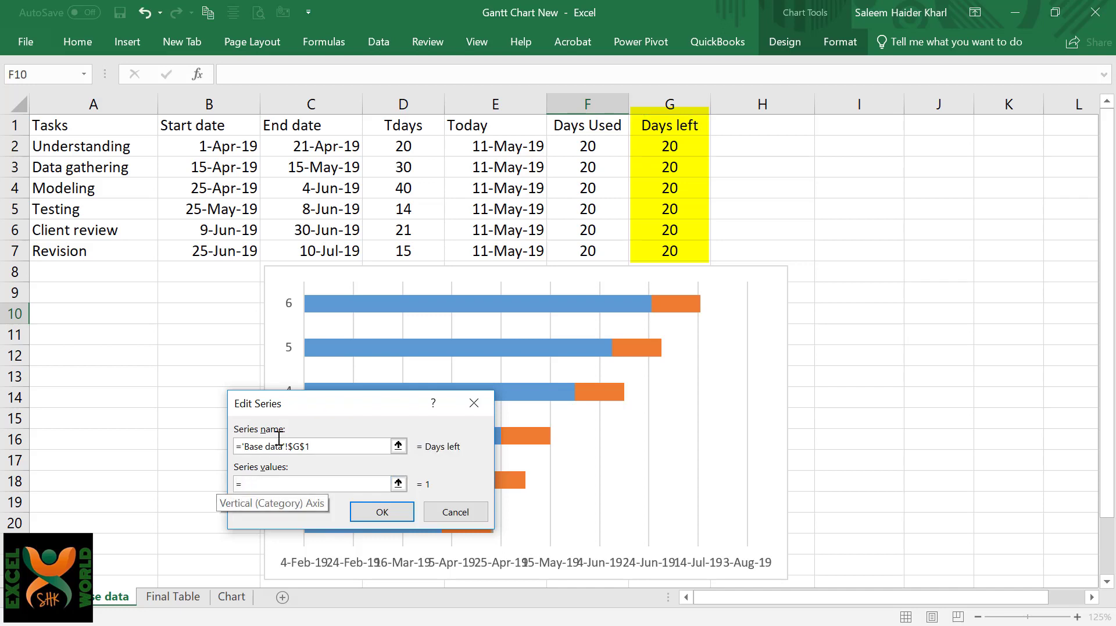
{"action": "left_click_drag", "start_coordinate": [668, 146], "coordinate": [660, 255]}
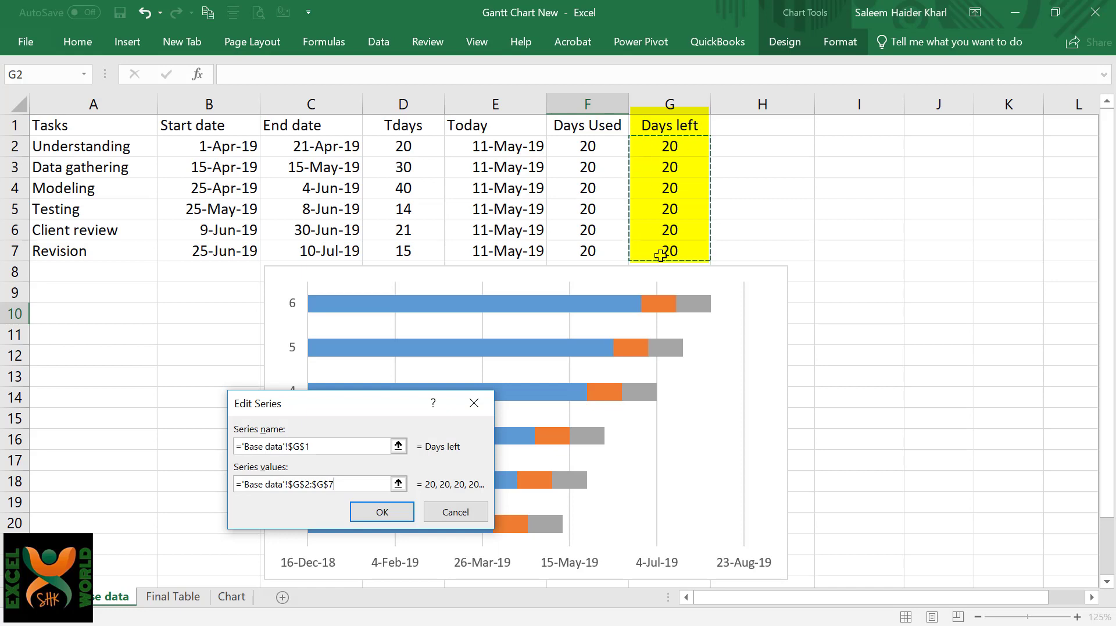
{"action": "left_click", "coordinate": [392, 513]}
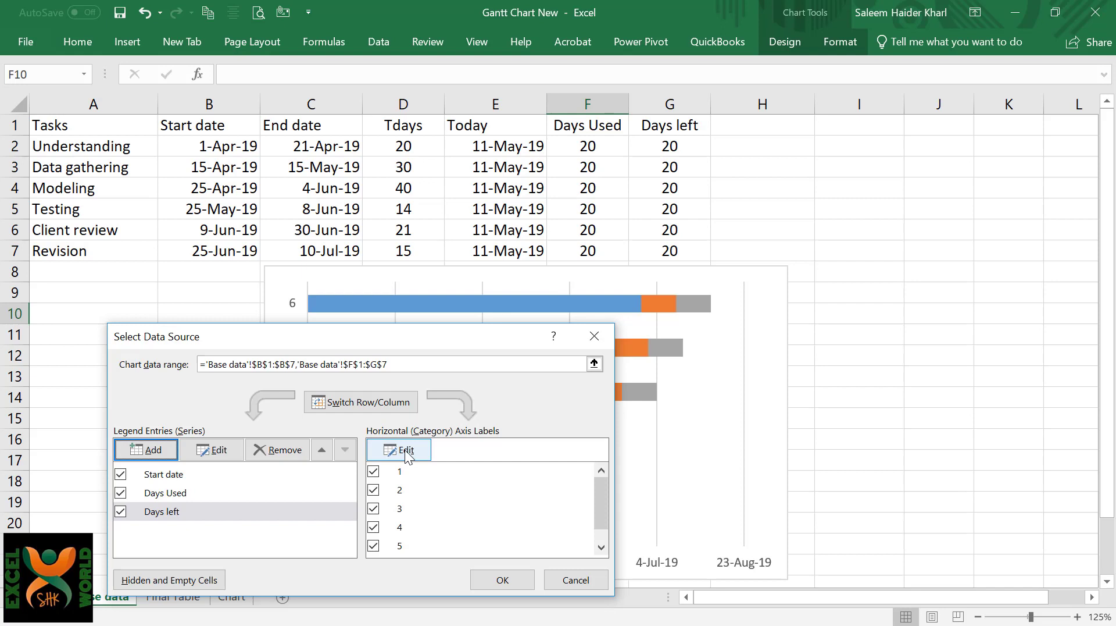
Use task names A2:A7 as the category axis labels and shift the chart left
{"action": "left_click", "coordinate": [405, 450]}
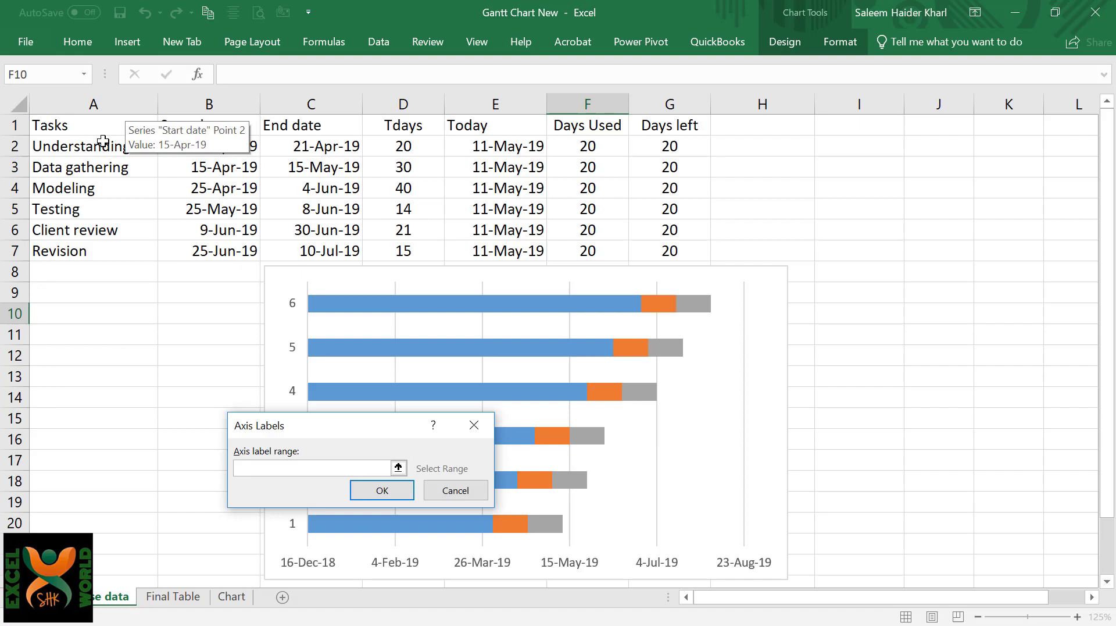
{"action": "left_click_drag", "start_coordinate": [107, 146], "coordinate": [108, 253]}
{"action": "left_click", "coordinate": [382, 490]}
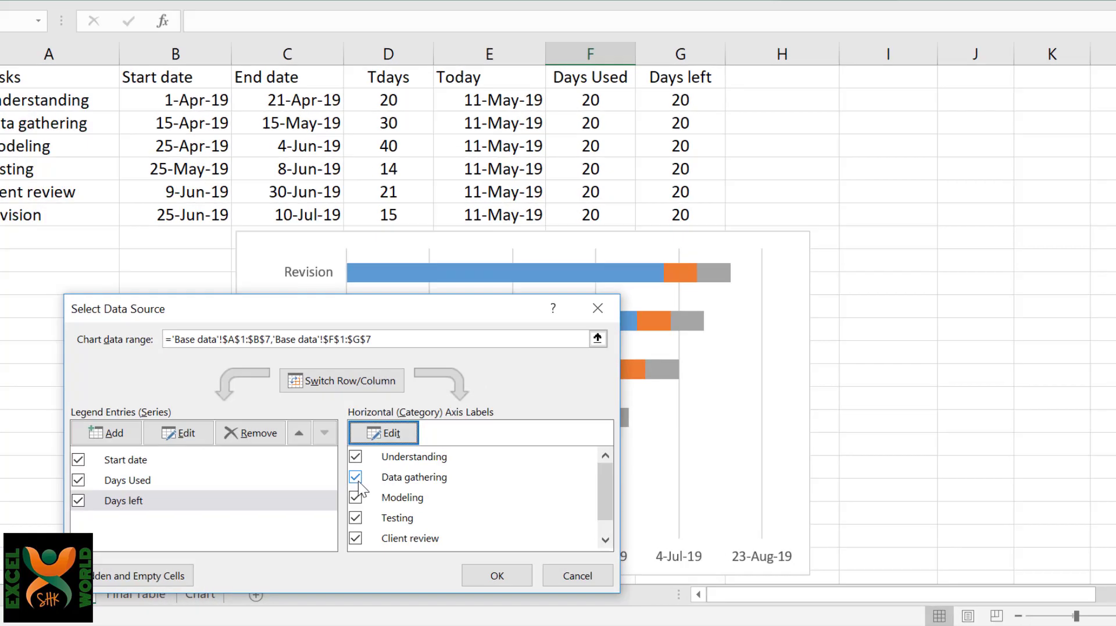
{"action": "left_click", "coordinate": [506, 549]}
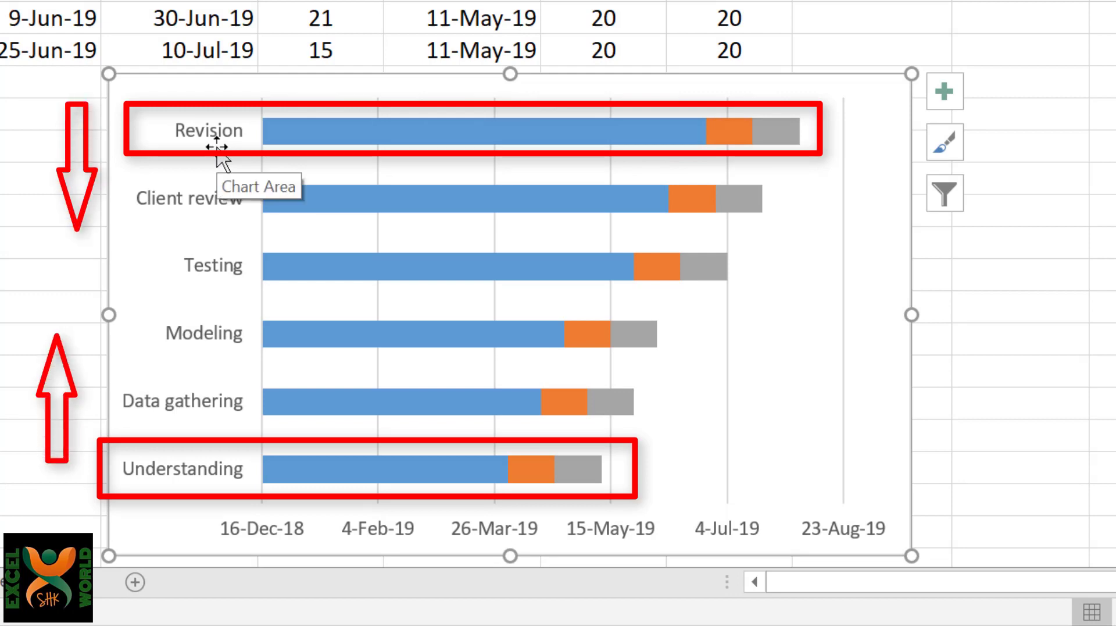
{"action": "left_click_drag", "start_coordinate": [217, 148], "coordinate": [141, 155]}
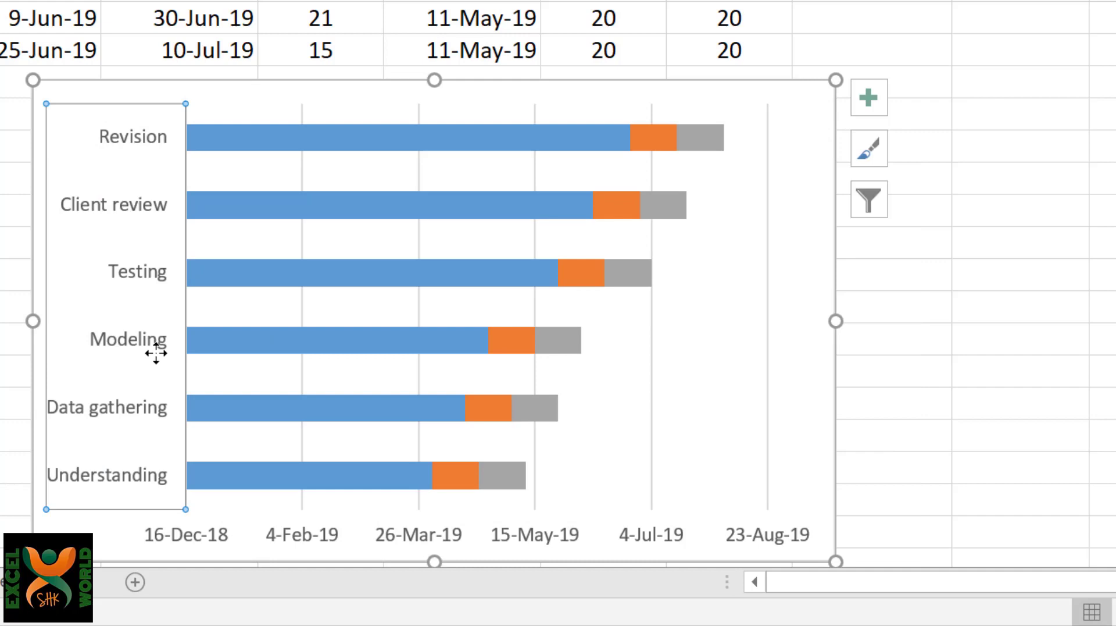
Tick Categories in reverse order on the task-name axis, then select the blue start-date bars
{"action": "right_click", "coordinate": [157, 361]}
{"action": "left_click", "coordinate": [214, 331]}
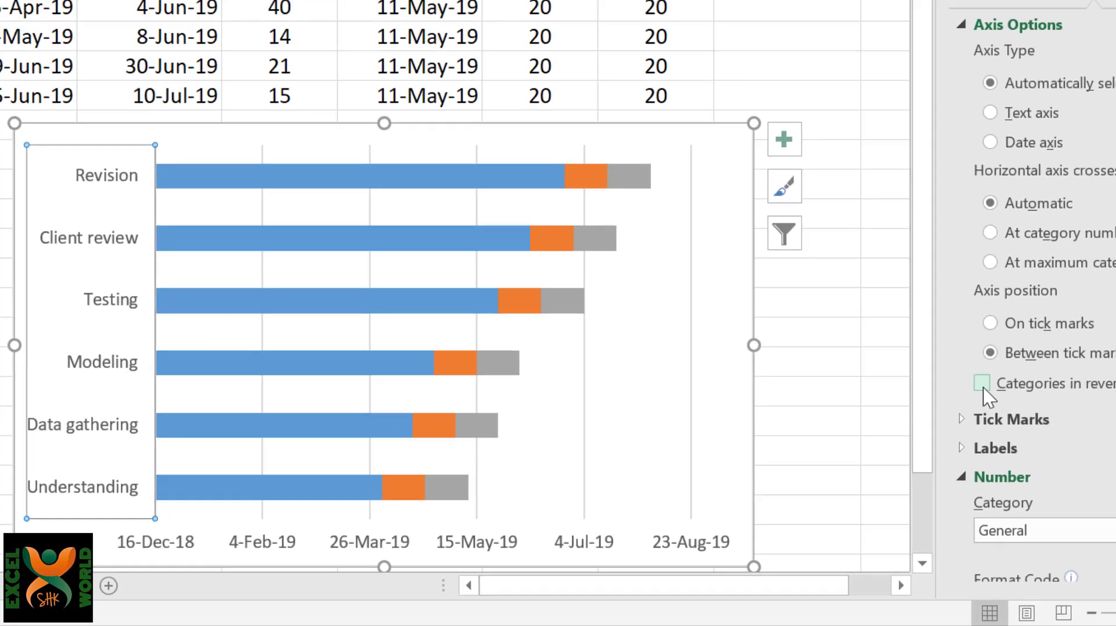
{"action": "left_click", "coordinate": [982, 384]}
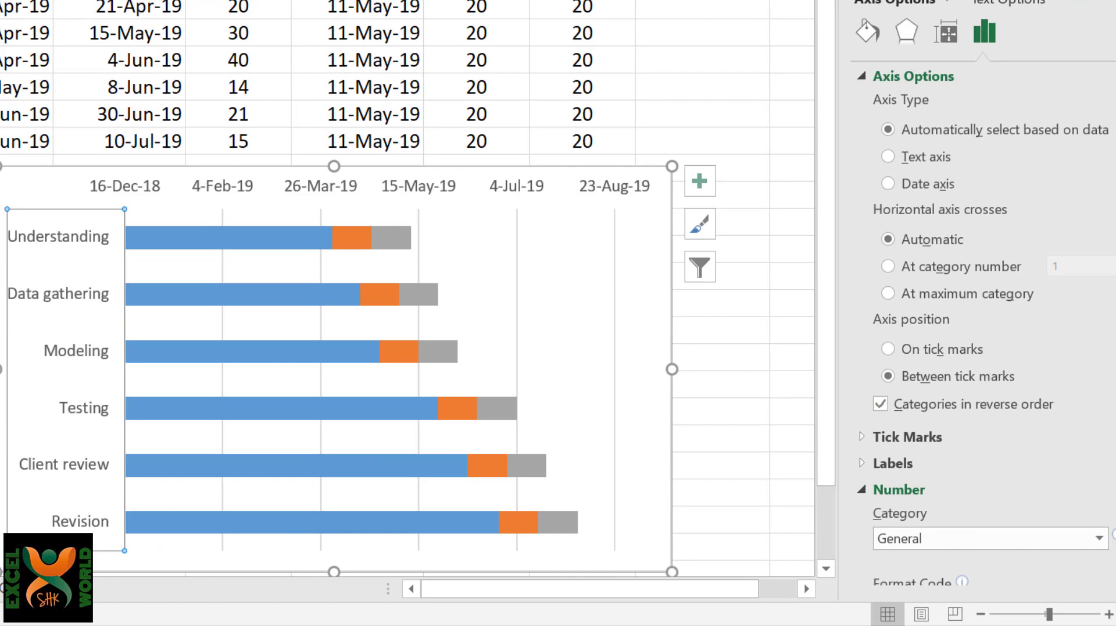
{"action": "left_click", "coordinate": [1101, 7]}
{"action": "left_click", "coordinate": [257, 246]}
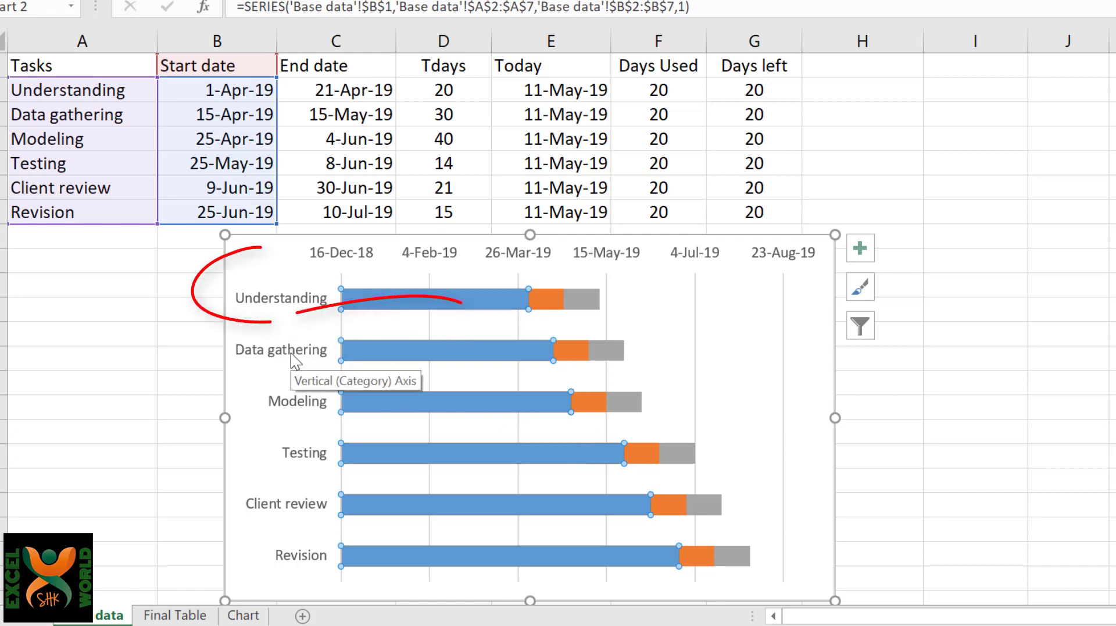
Label the start-date bars with task names from A2:A7, with values removed, at Inside End
{"action": "left_click", "coordinate": [292, 574]}
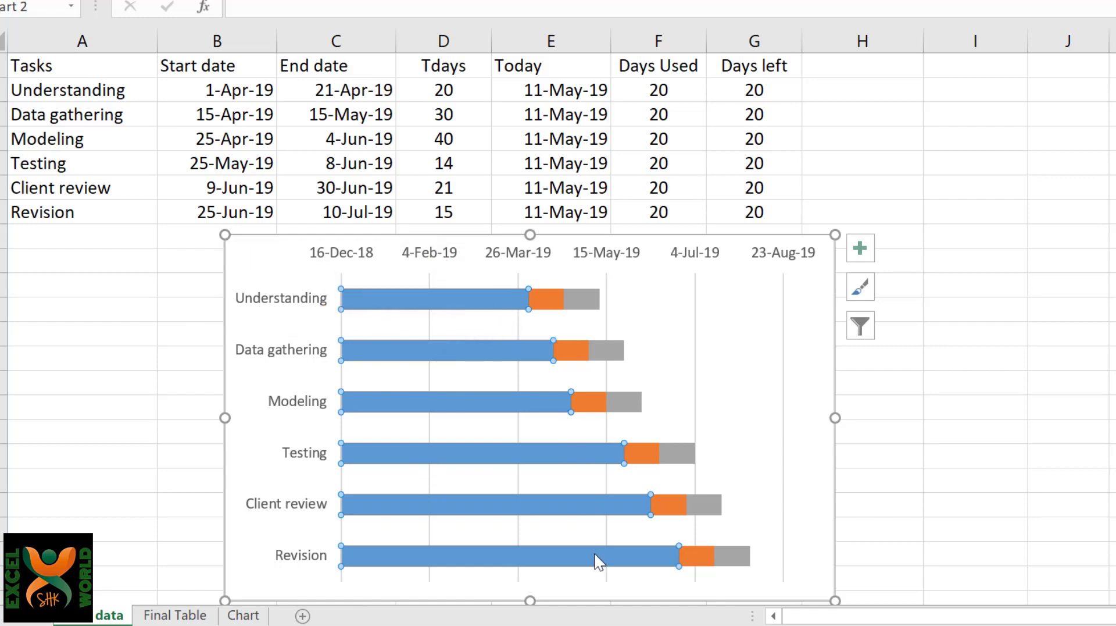
{"action": "left_click", "coordinate": [861, 248]}
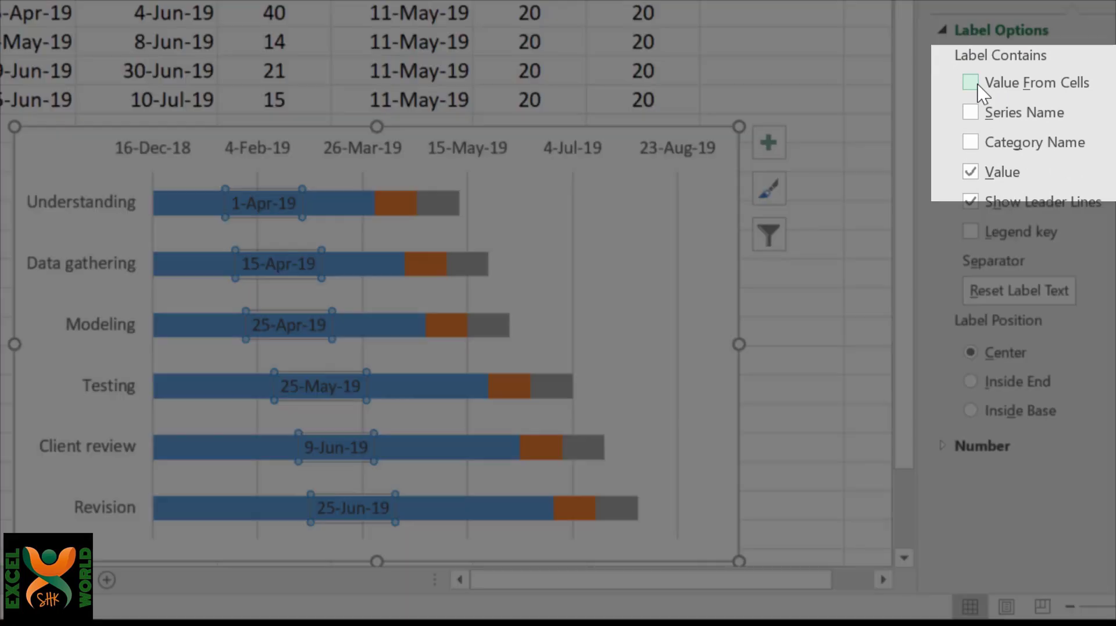
{"action": "left_click", "coordinate": [971, 82]}
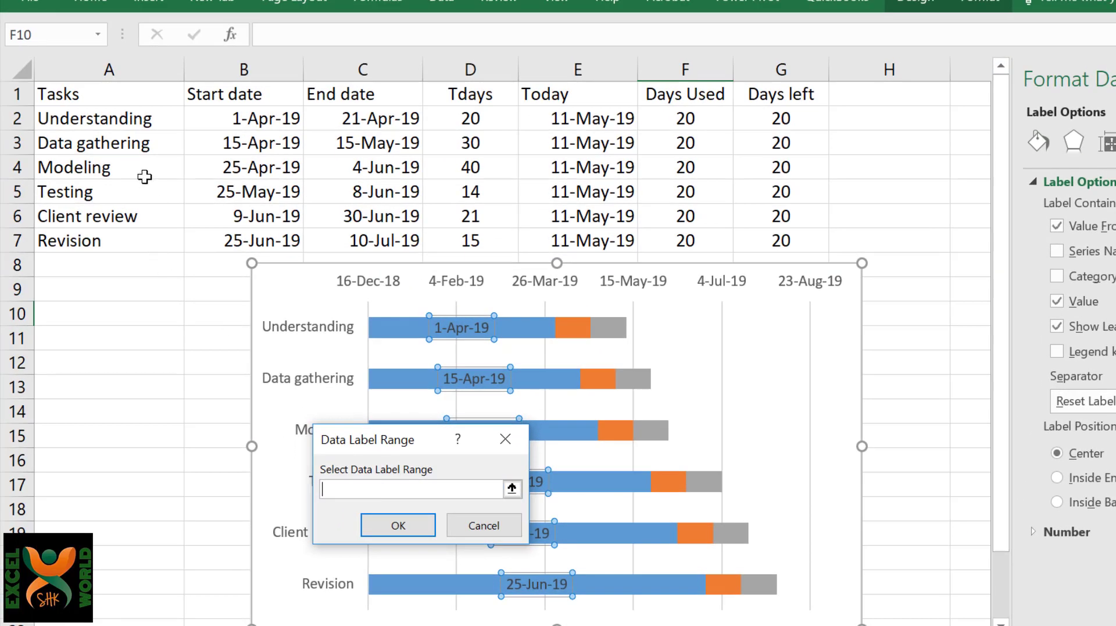
{"action": "left_click_drag", "start_coordinate": [128, 116], "coordinate": [129, 239]}
{"action": "left_click", "coordinate": [394, 529]}
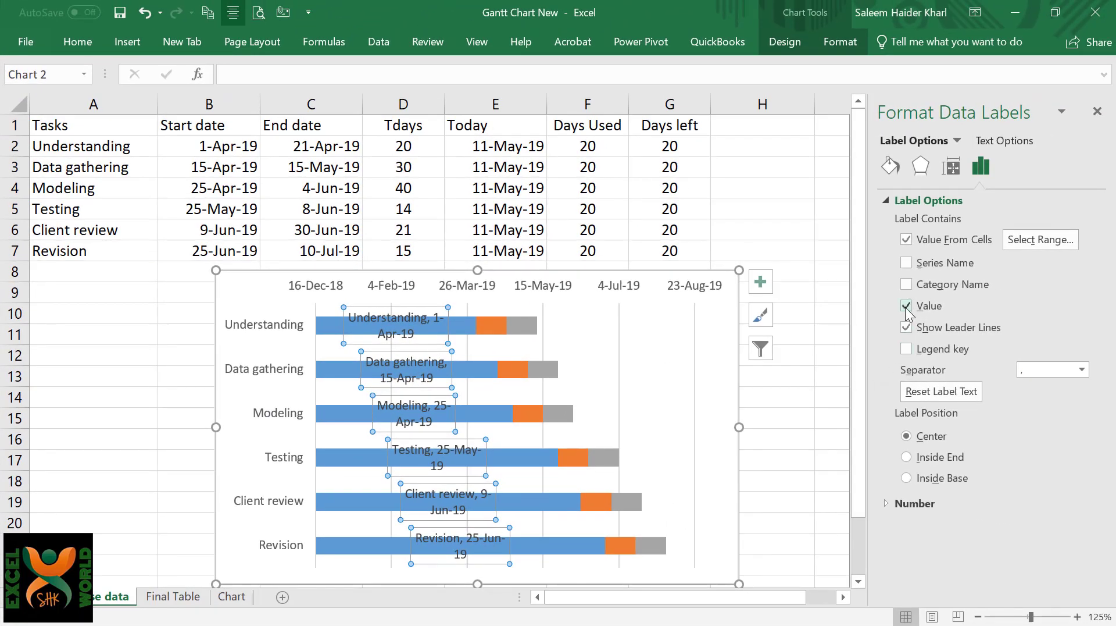
{"action": "left_click", "coordinate": [906, 307]}
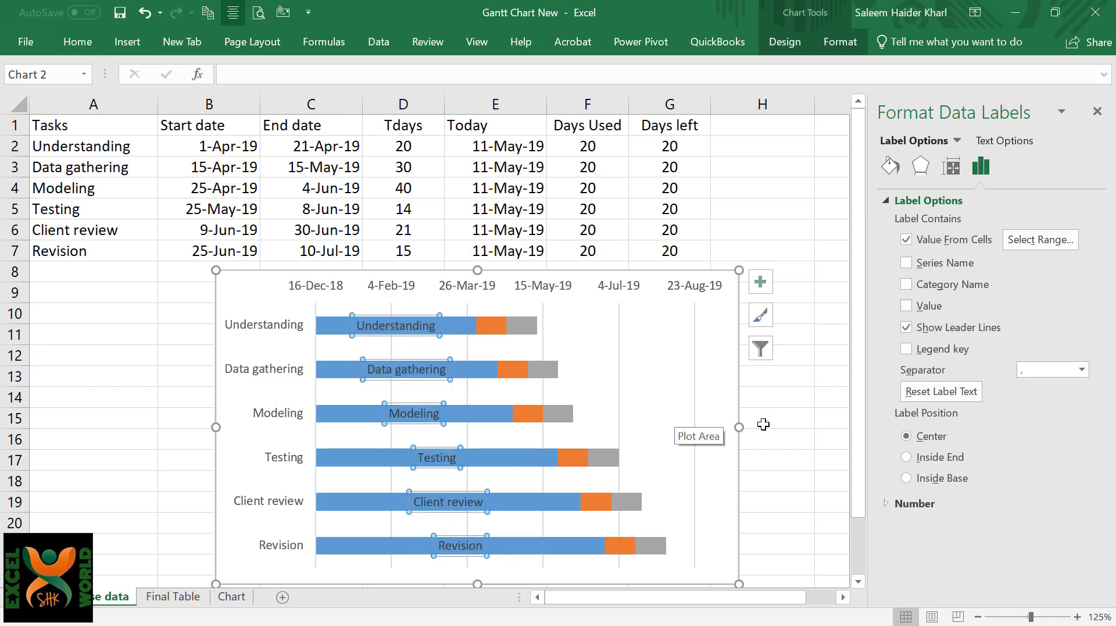
{"action": "left_click", "coordinate": [906, 457]}
{"action": "left_click", "coordinate": [364, 326]}
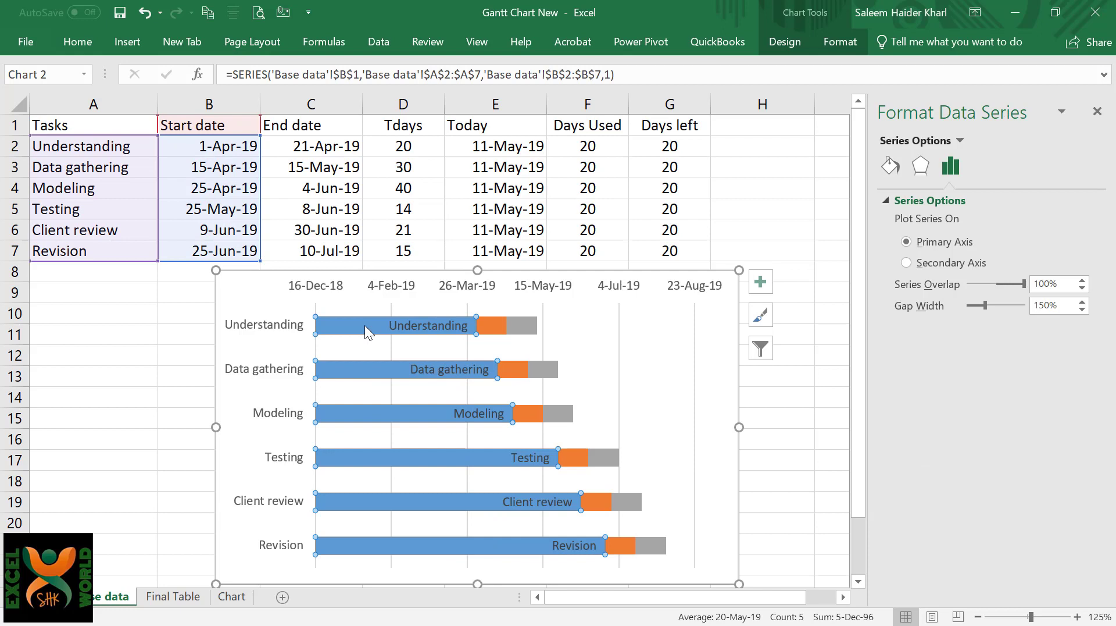
Set the blue start-date bars to no fill so they are hidden
{"action": "left_click", "coordinate": [892, 167]}
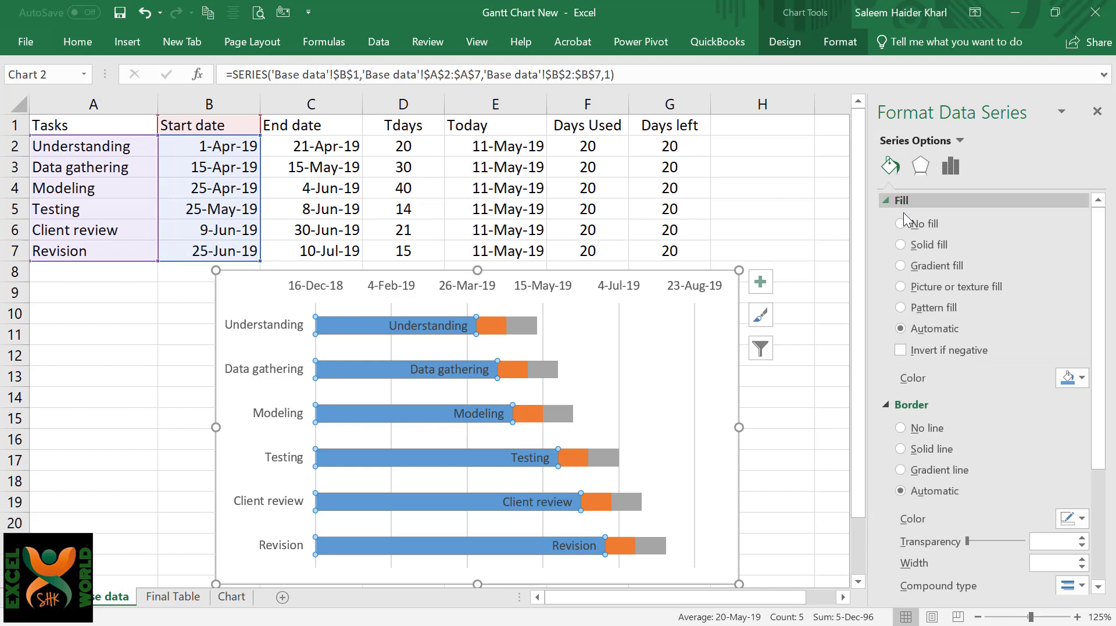
{"action": "left_click", "coordinate": [900, 224]}
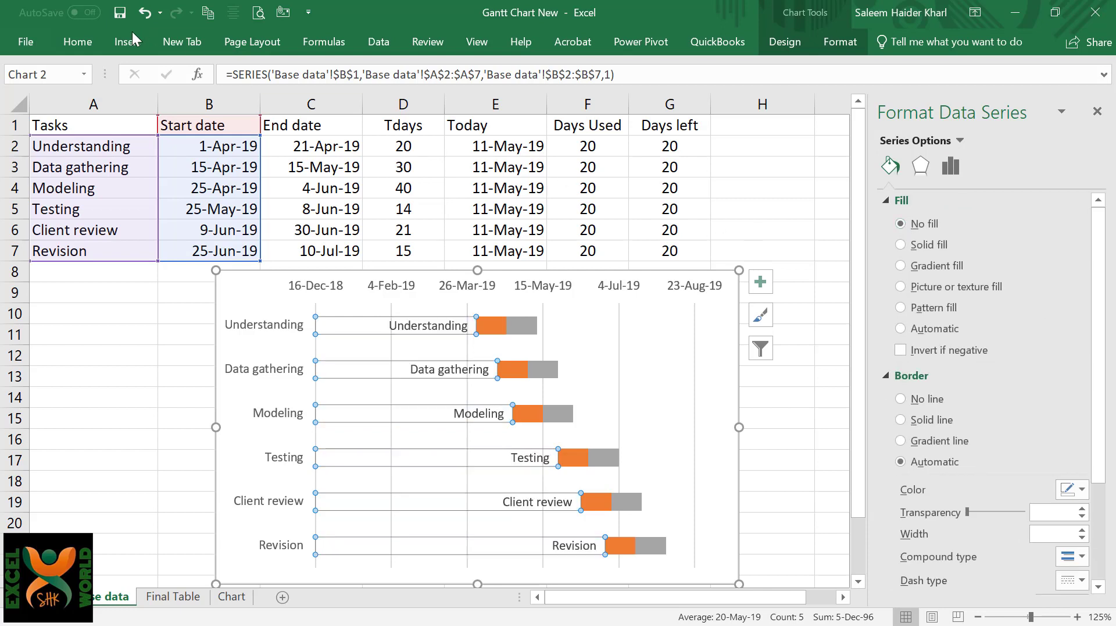
{"action": "left_click", "coordinate": [92, 45]}
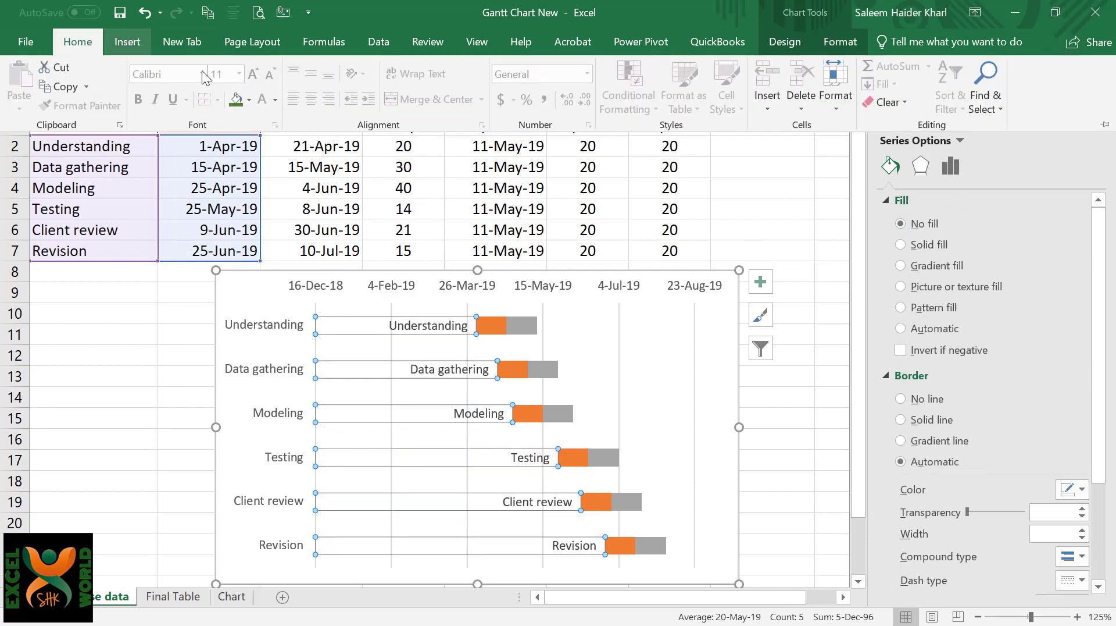
{"action": "left_click", "coordinate": [249, 100]}
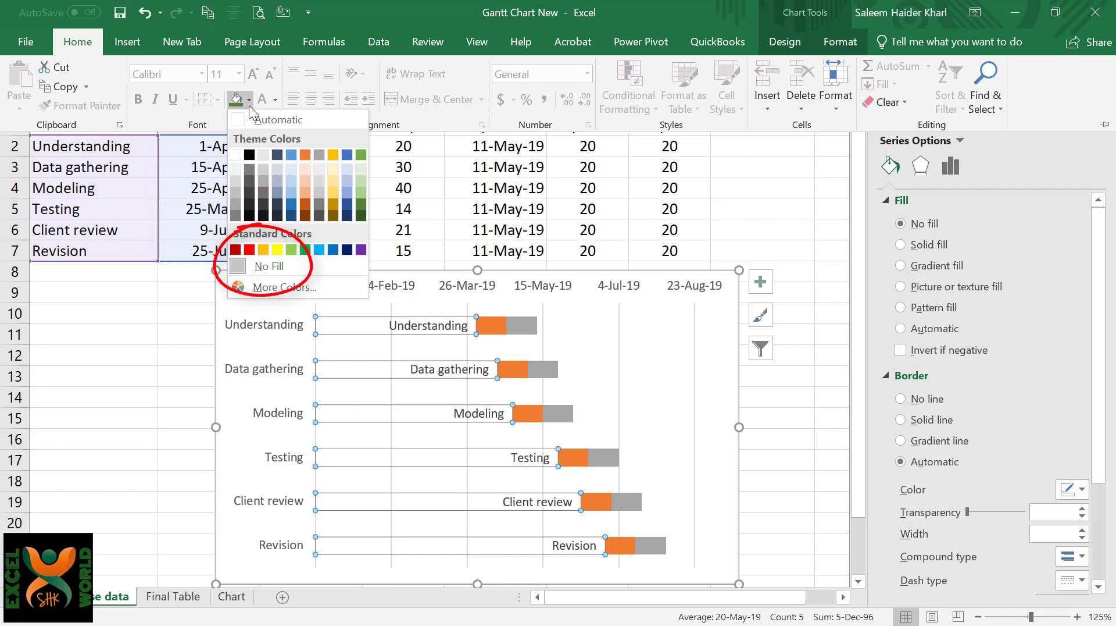
Make the task-name labels bold and delete the vertical task-name axis
{"action": "left_click", "coordinate": [449, 325]}
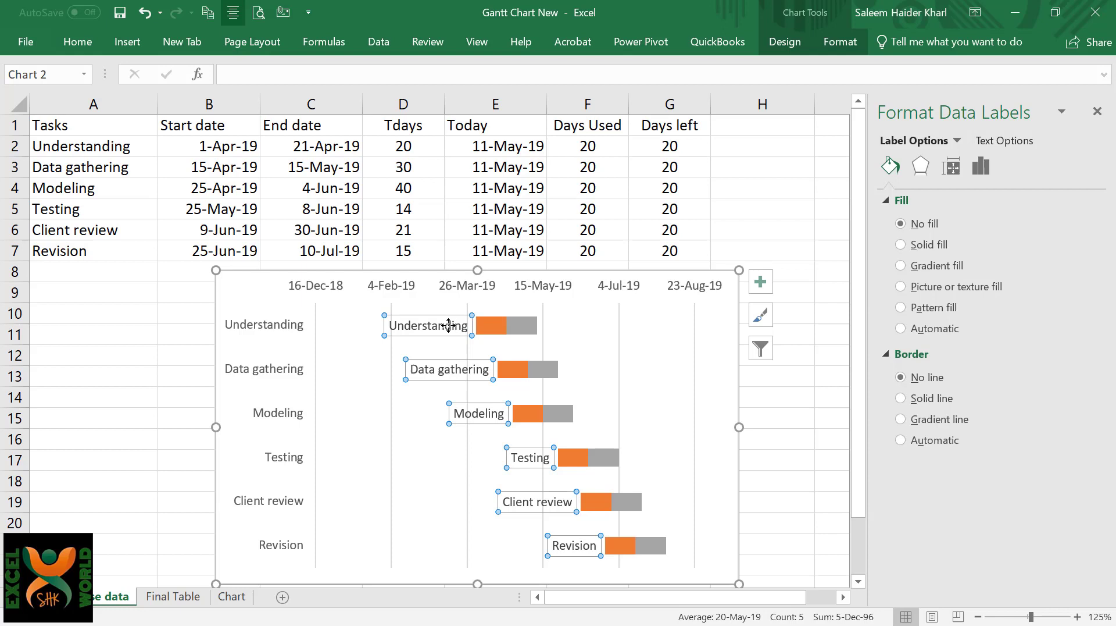
{"action": "key", "text": "ctrl+b"}
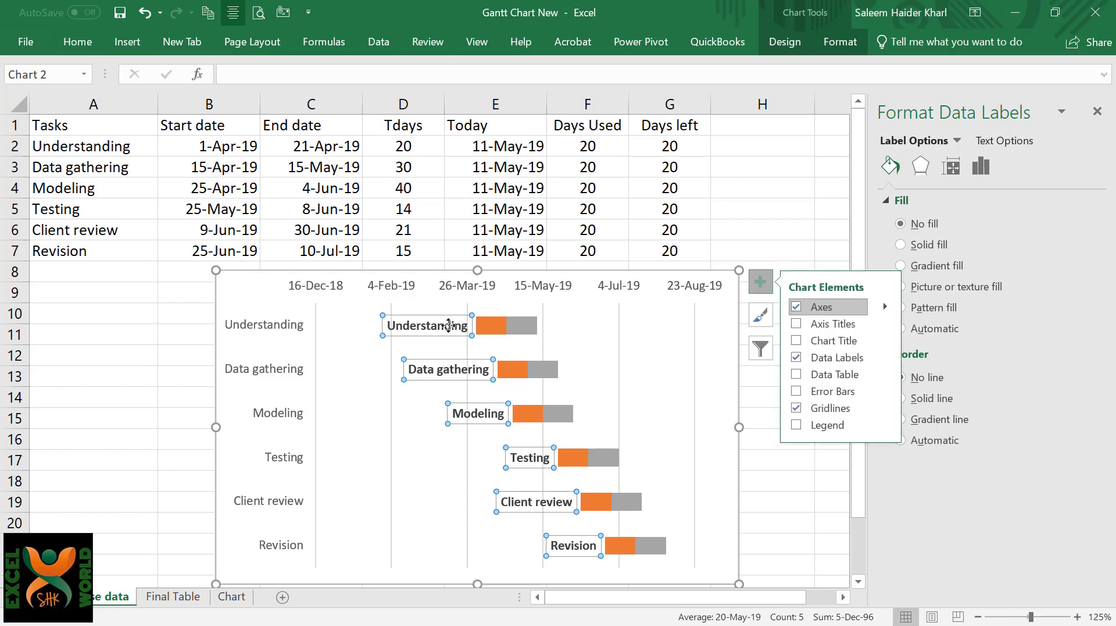
{"action": "left_click", "coordinate": [285, 332]}
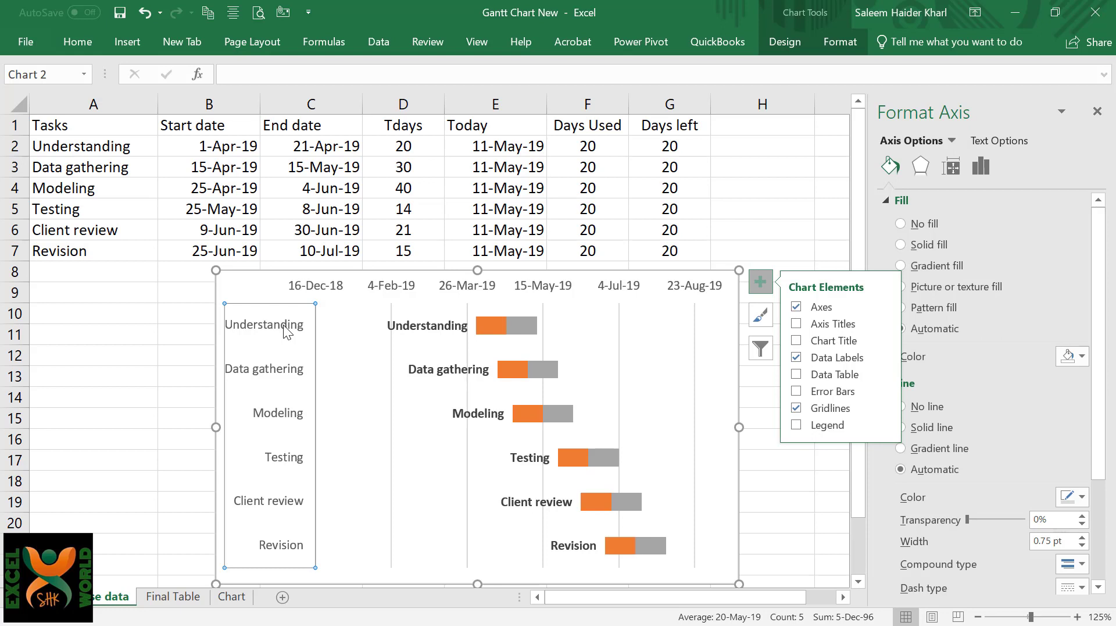
{"action": "key", "text": "Delete"}
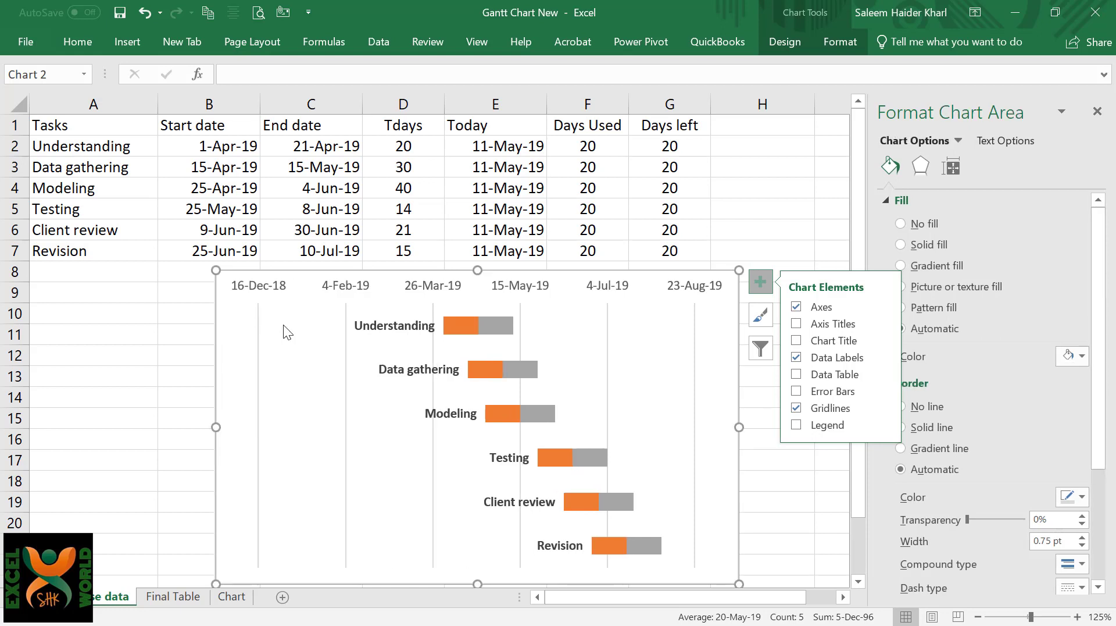
{"action": "left_click", "coordinate": [695, 291]}
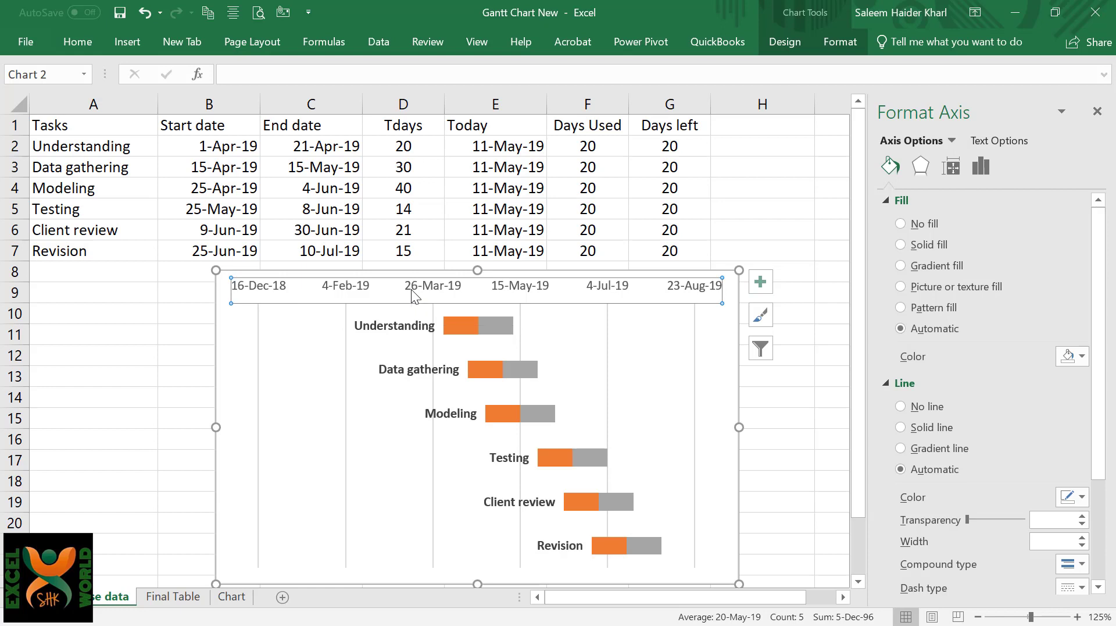
Apply the 14-Mar date format to the horizontal axis numbers
{"action": "left_click", "coordinate": [982, 170]}
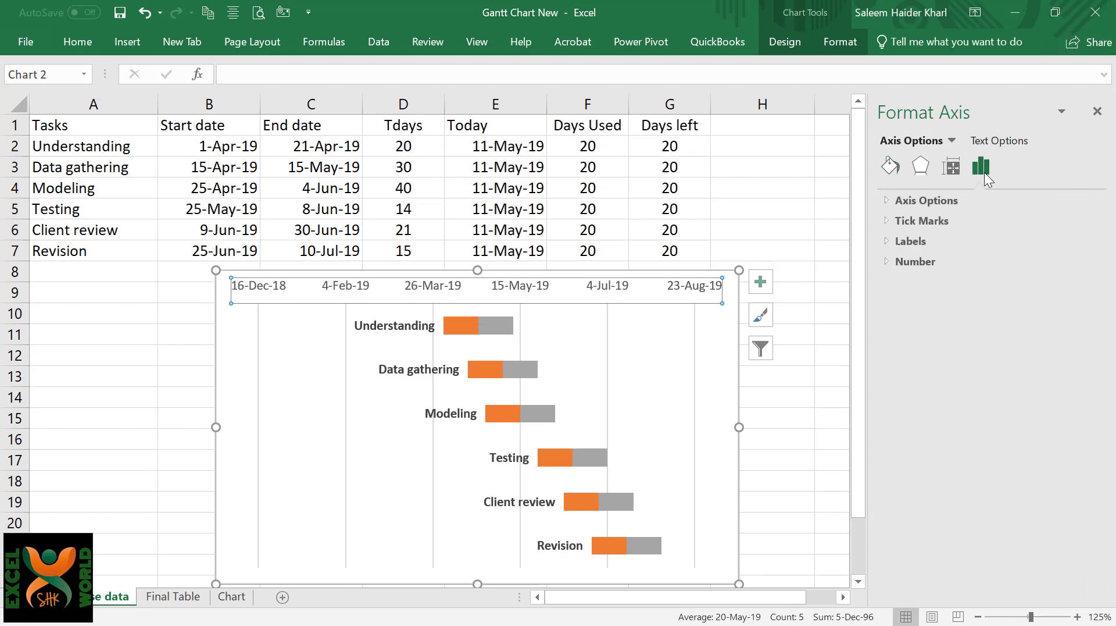
{"action": "left_click", "coordinate": [882, 262]}
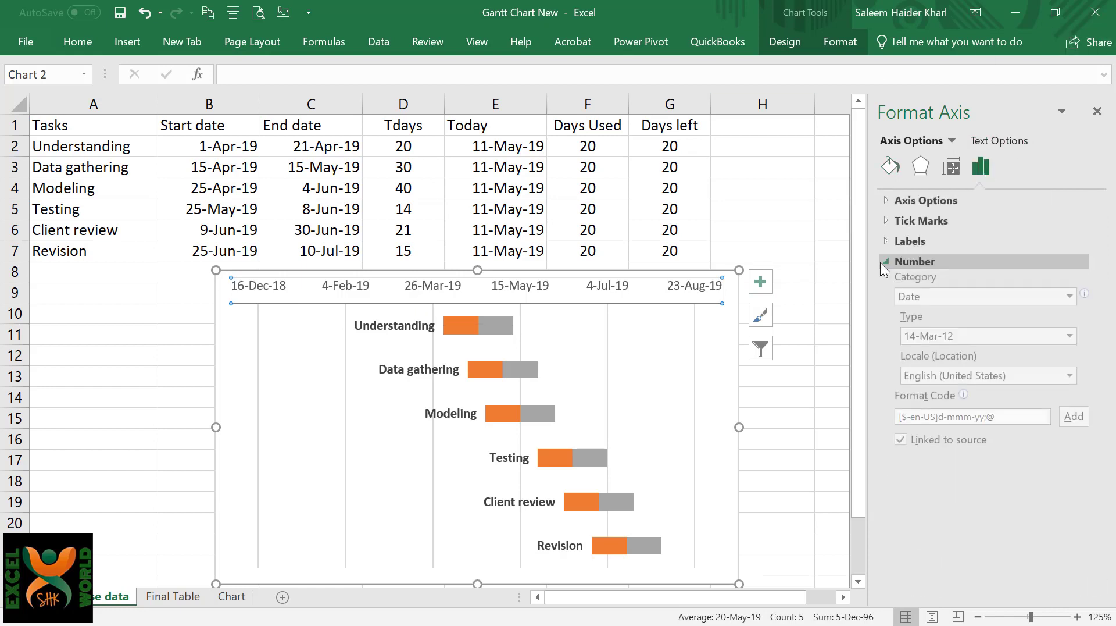
{"action": "left_click", "coordinate": [1034, 345]}
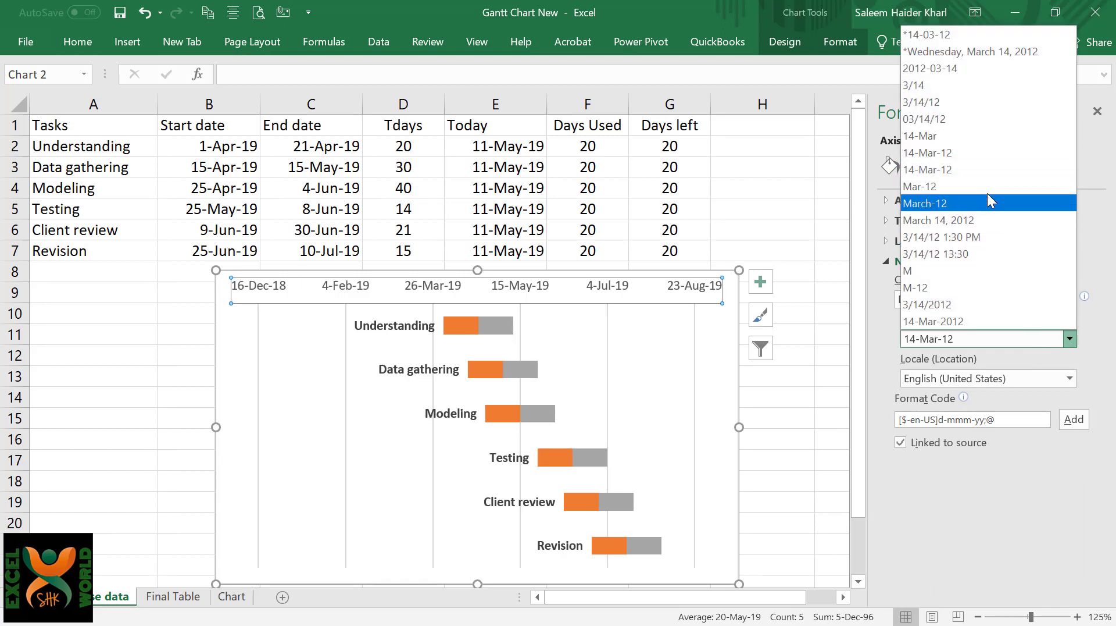
{"action": "left_click", "coordinate": [957, 137]}
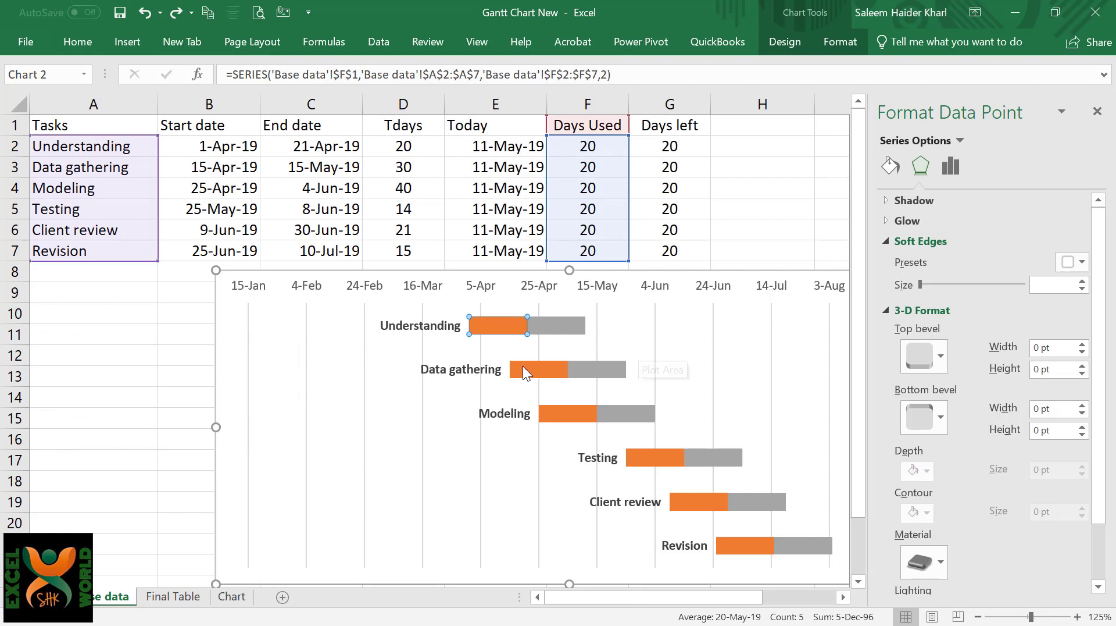
Apply a 6 pt top bevel preset to the orange Days Used bars
{"action": "left_click", "coordinate": [496, 339]}
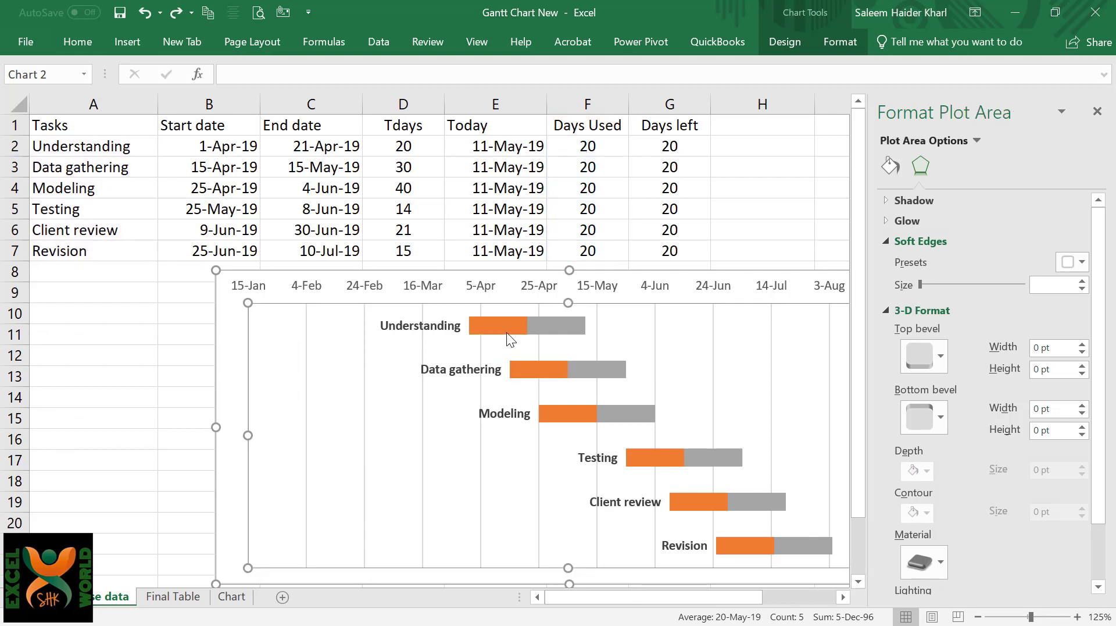
{"action": "left_click", "coordinate": [507, 332]}
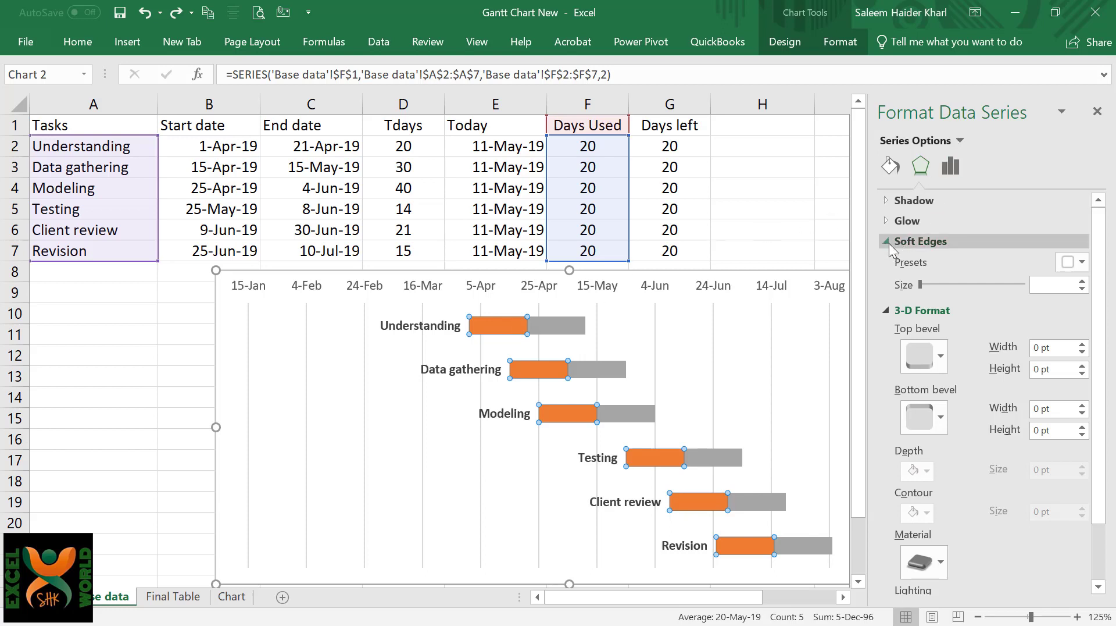
{"action": "left_click", "coordinate": [937, 359]}
{"action": "left_click", "coordinate": [925, 494]}
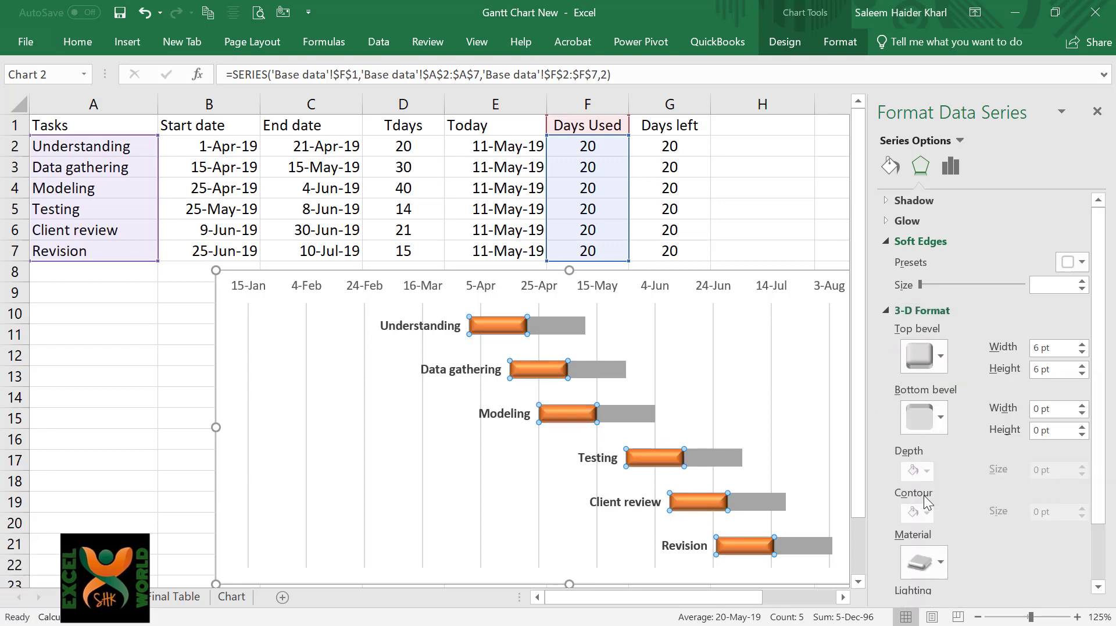
{"action": "left_click", "coordinate": [1097, 111]}
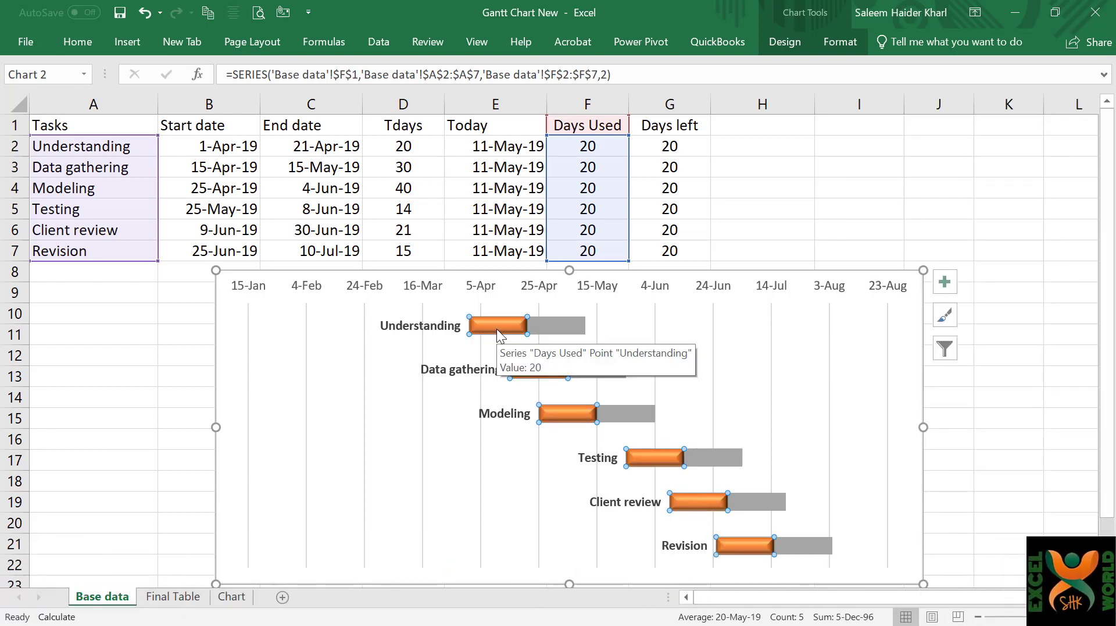
{"action": "key", "text": "ctrl+F1"}
Colour Understanding's two bars dark blue and blue
{"action": "left_click", "coordinate": [750, 308]}
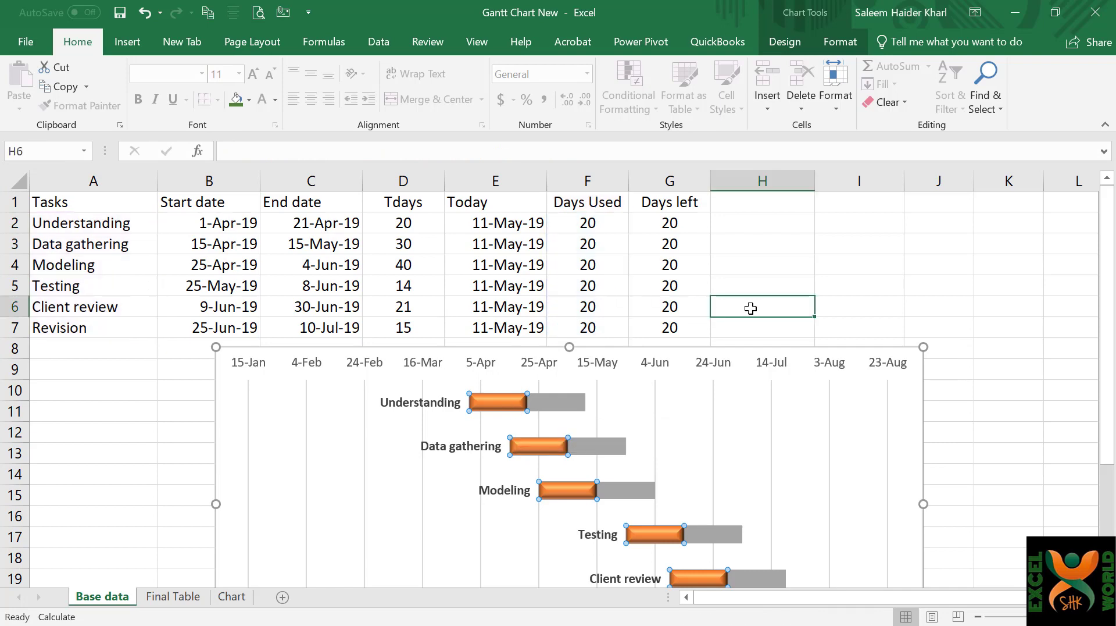
{"action": "scroll", "coordinate": [751, 308], "scroll_direction": "down", "scroll_amount": 2}
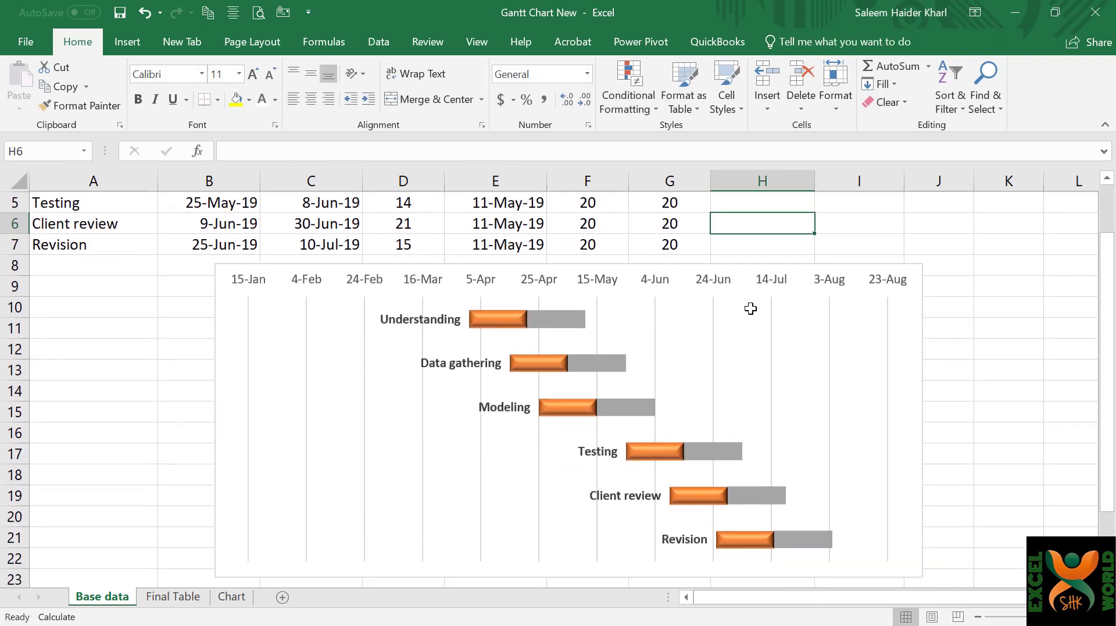
{"action": "left_click", "coordinate": [519, 321]}
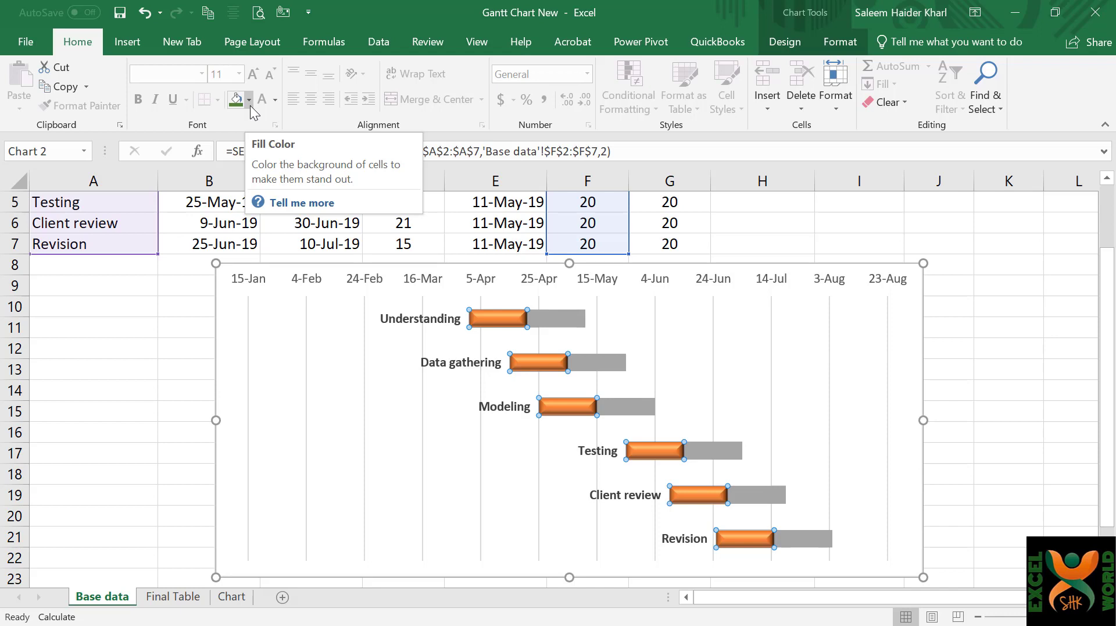
{"action": "left_click", "coordinate": [500, 318]}
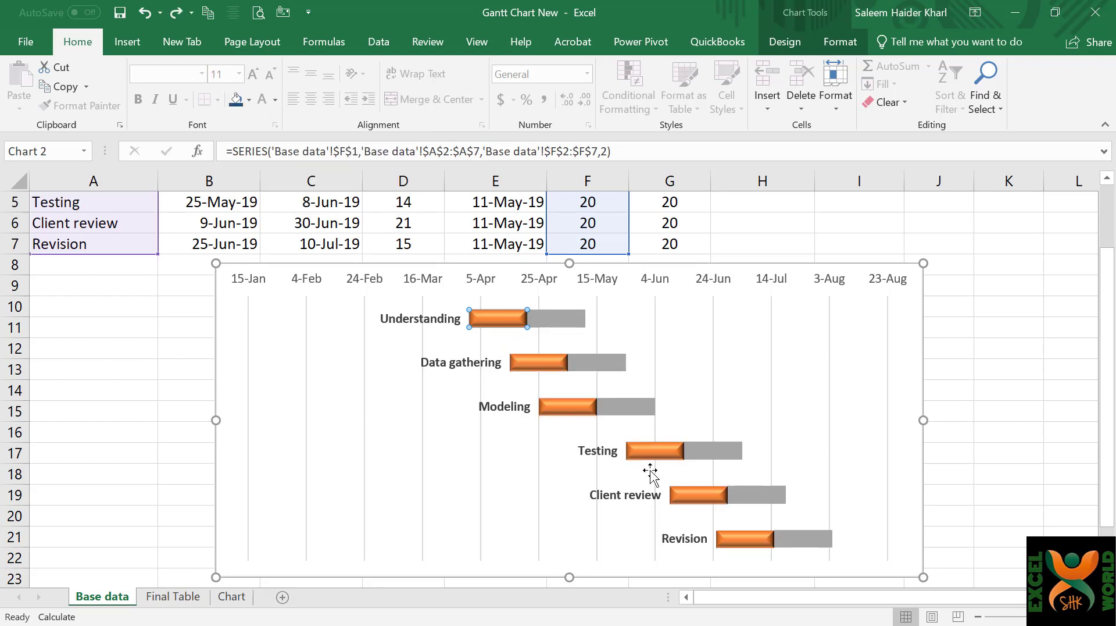
{"action": "left_click", "coordinate": [249, 100]}
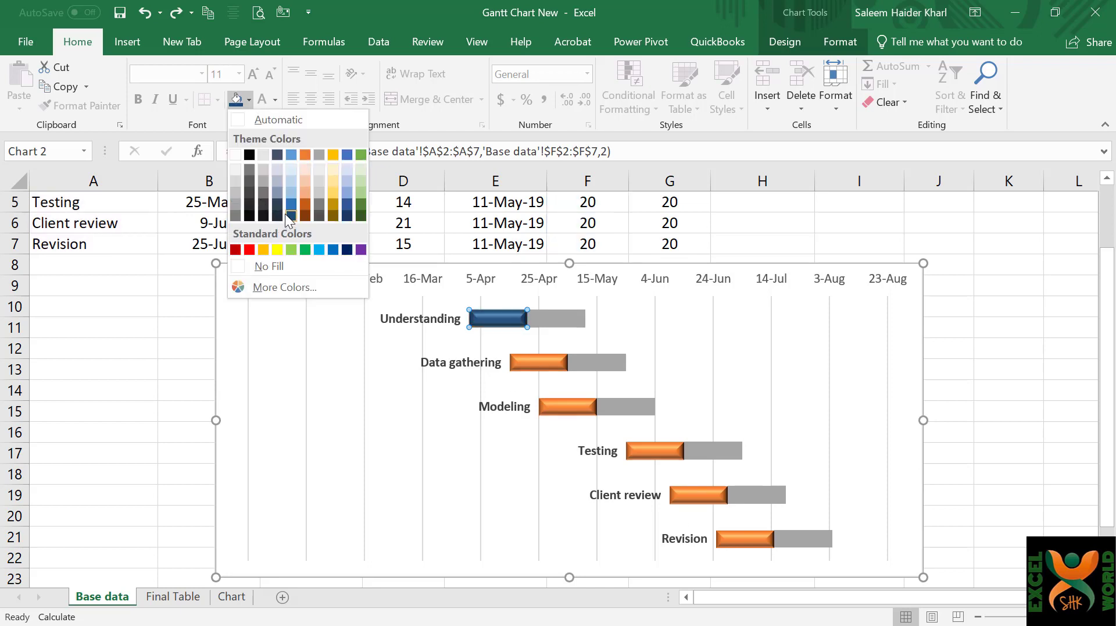
{"action": "left_click", "coordinate": [287, 216]}
{"action": "left_click", "coordinate": [560, 324]}
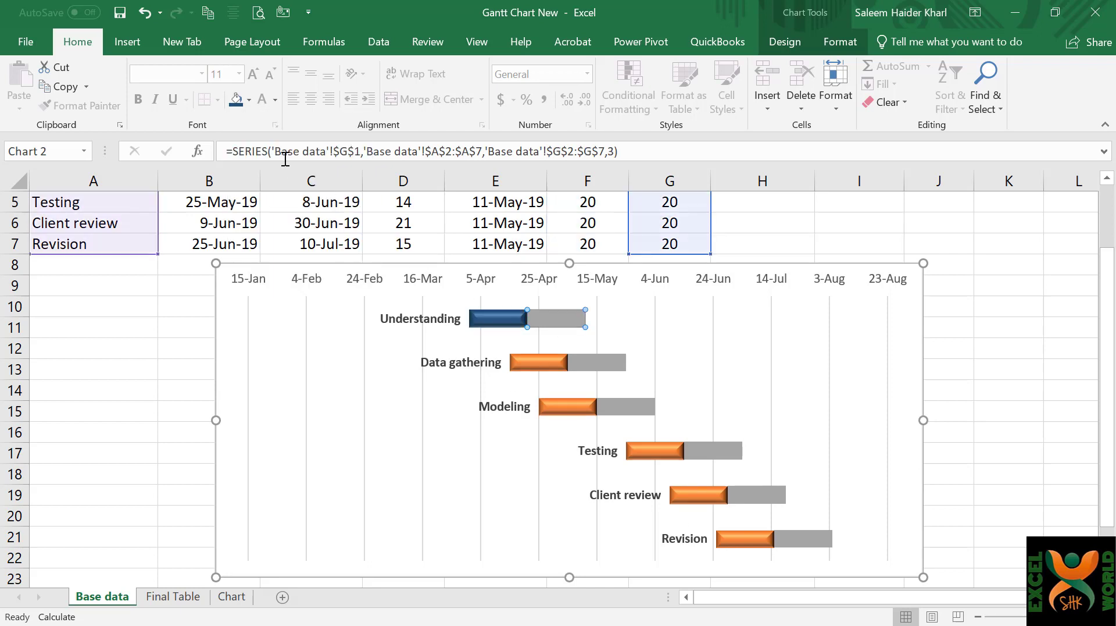
{"action": "left_click", "coordinate": [249, 100]}
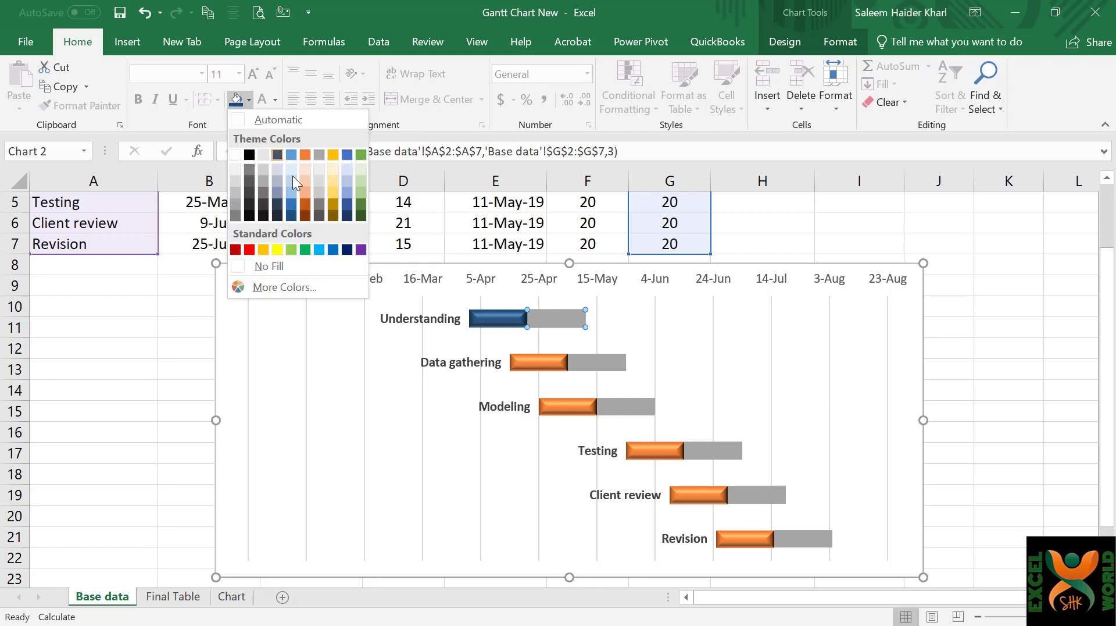
{"action": "left_click", "coordinate": [291, 211]}
Colour Data gathering's bar orange and Modeling's first bar dark grey
{"action": "left_click", "coordinate": [601, 361]}
{"action": "left_click", "coordinate": [601, 360]}
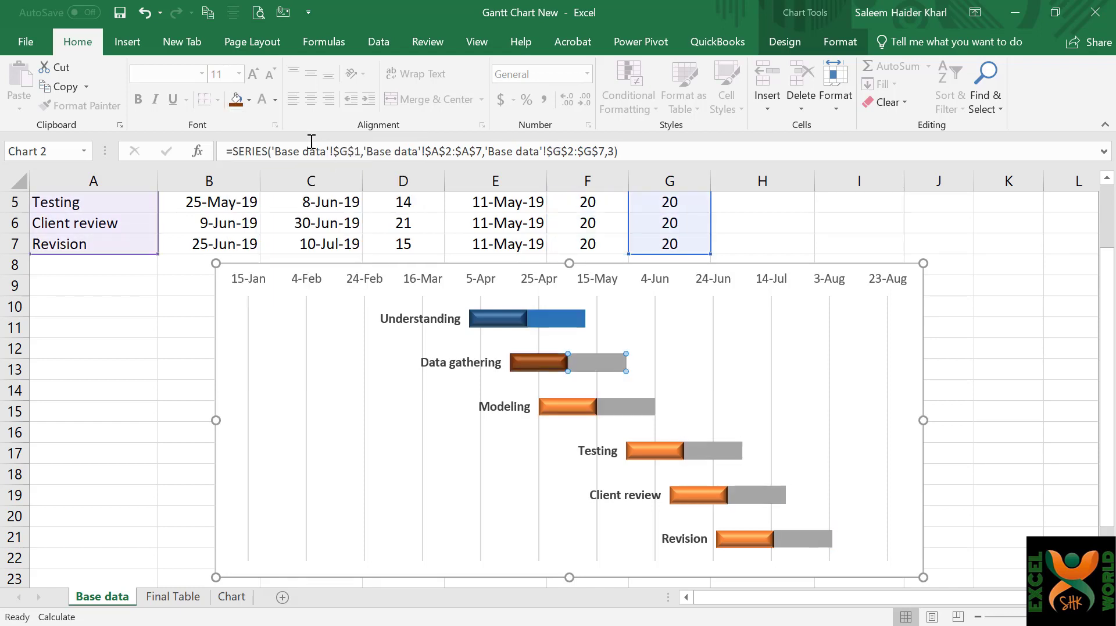
{"action": "left_click", "coordinate": [249, 100]}
{"action": "left_click", "coordinate": [305, 203]}
{"action": "left_click", "coordinate": [585, 407]}
{"action": "left_click", "coordinate": [584, 407]}
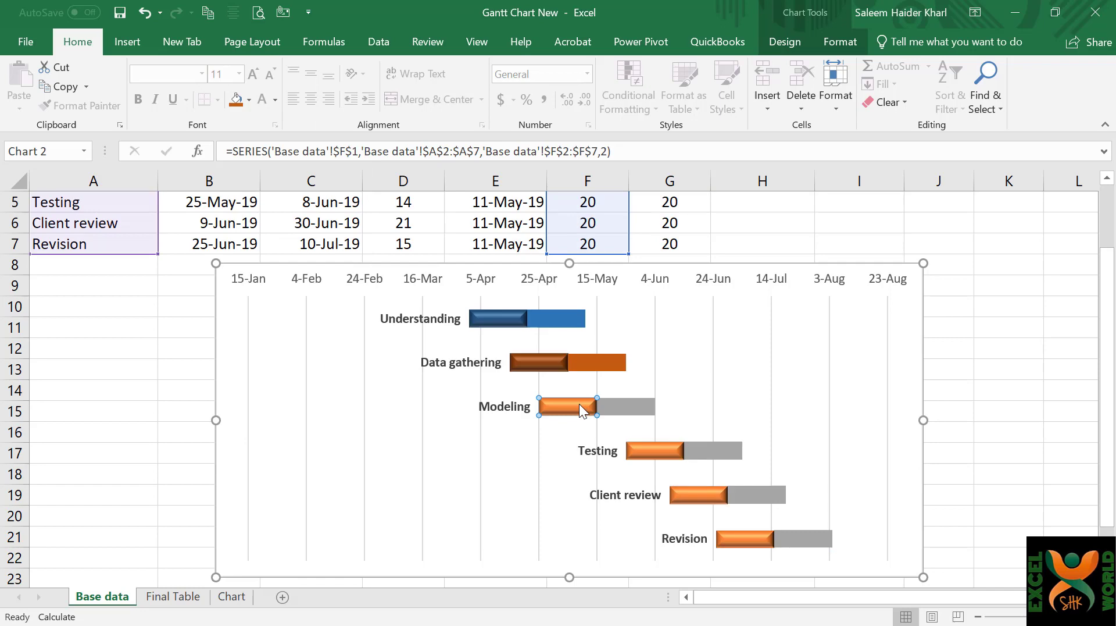
{"action": "left_click", "coordinate": [249, 100]}
{"action": "left_click", "coordinate": [321, 216]}
Colour Testing's first bar dark gold and its second bar darker grey
{"action": "double_click", "coordinate": [650, 449]}
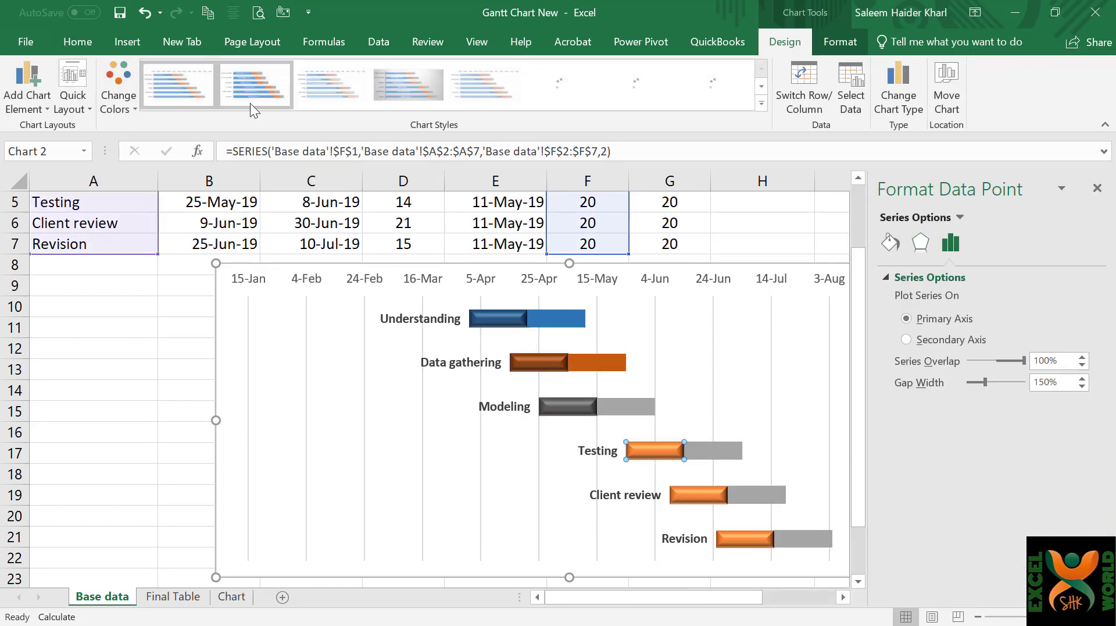
{"action": "left_click", "coordinate": [77, 42]}
{"action": "left_click", "coordinate": [249, 100]}
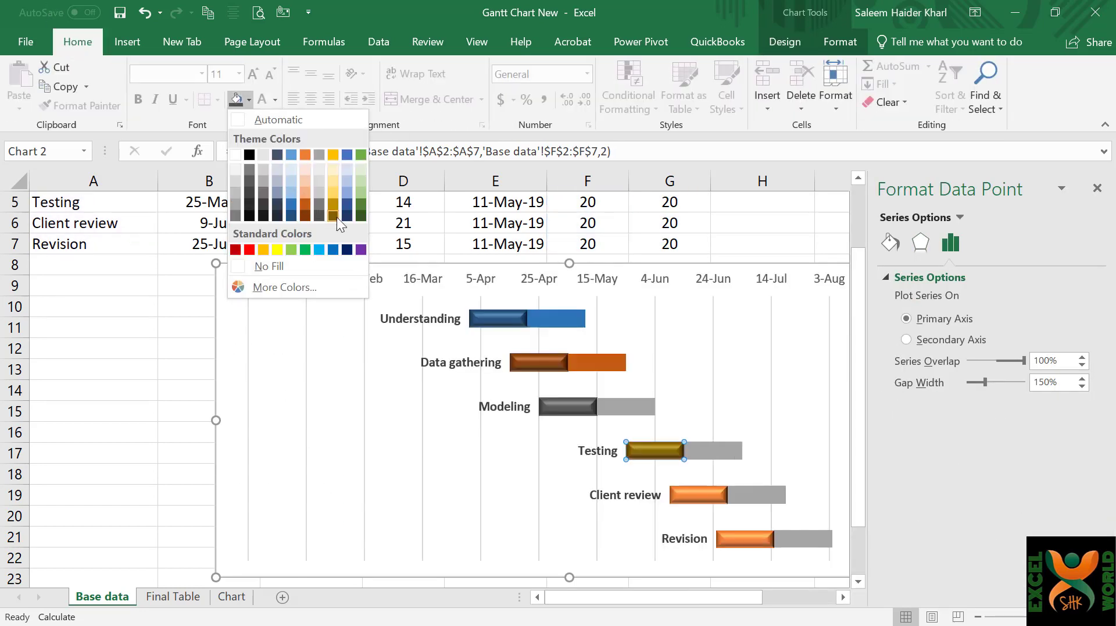
{"action": "left_click", "coordinate": [336, 212]}
{"action": "left_click", "coordinate": [729, 449]}
{"action": "left_click", "coordinate": [730, 449]}
{"action": "left_click", "coordinate": [250, 100]}
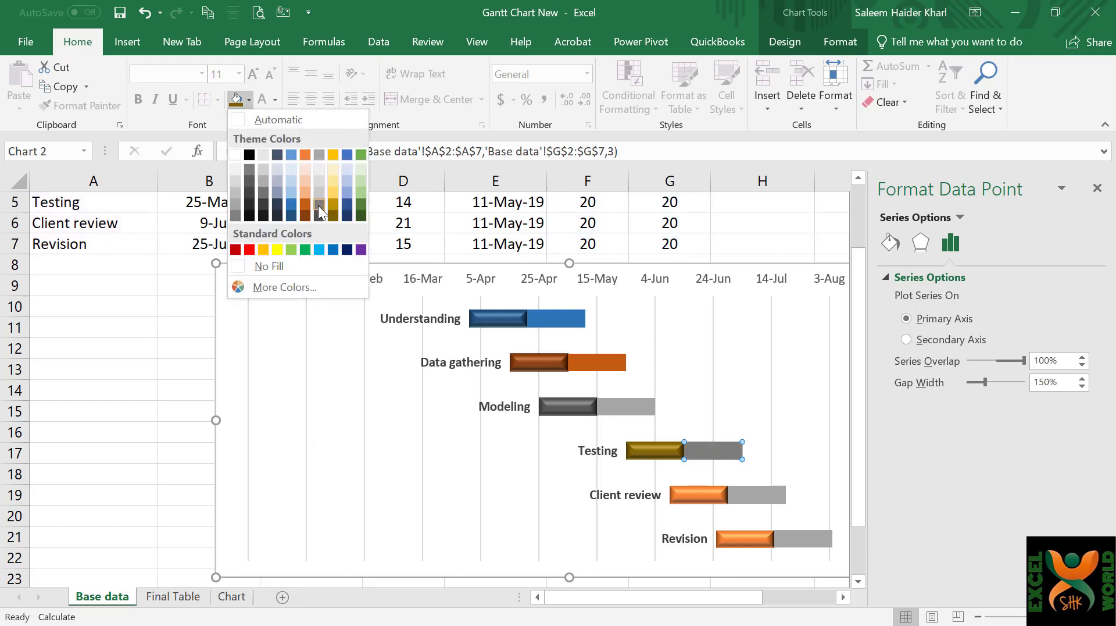
{"action": "left_click", "coordinate": [322, 213]}
Colour Client review's bars dark green and green
{"action": "left_click", "coordinate": [717, 496]}
{"action": "left_click", "coordinate": [717, 497]}
{"action": "left_click", "coordinate": [250, 100]}
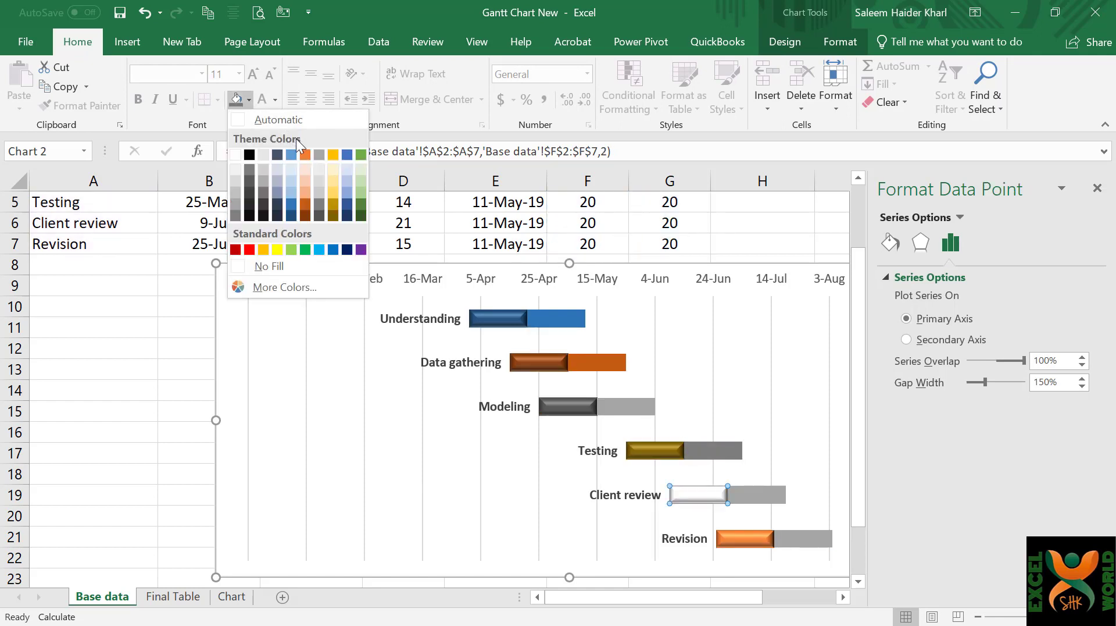
{"action": "left_click", "coordinate": [361, 216]}
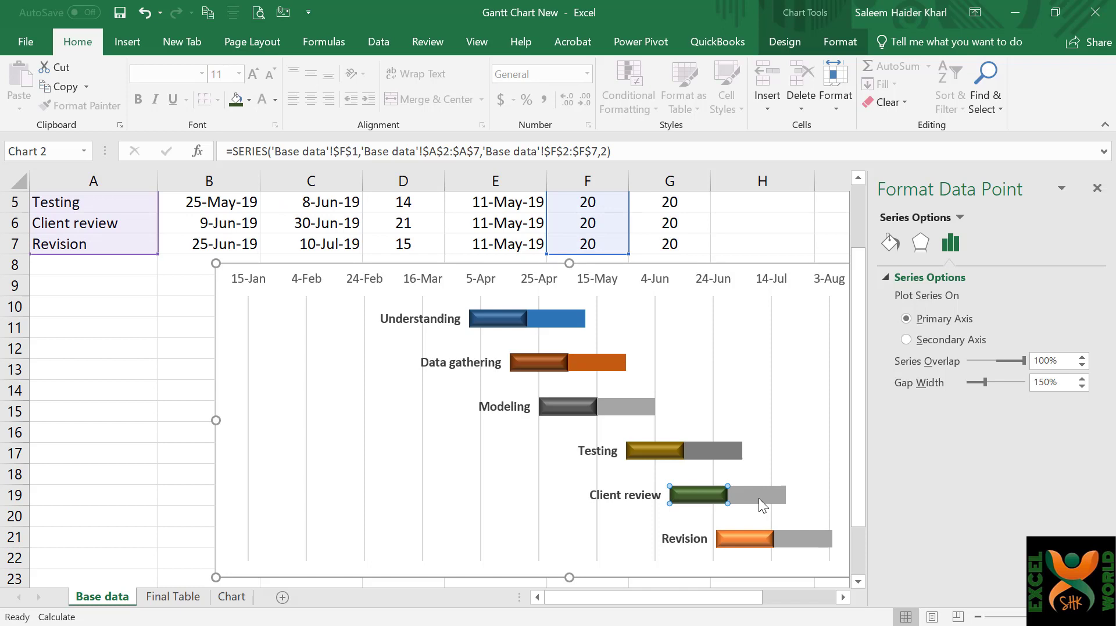
{"action": "left_click", "coordinate": [759, 498]}
{"action": "left_click", "coordinate": [756, 494]}
{"action": "left_click", "coordinate": [249, 100]}
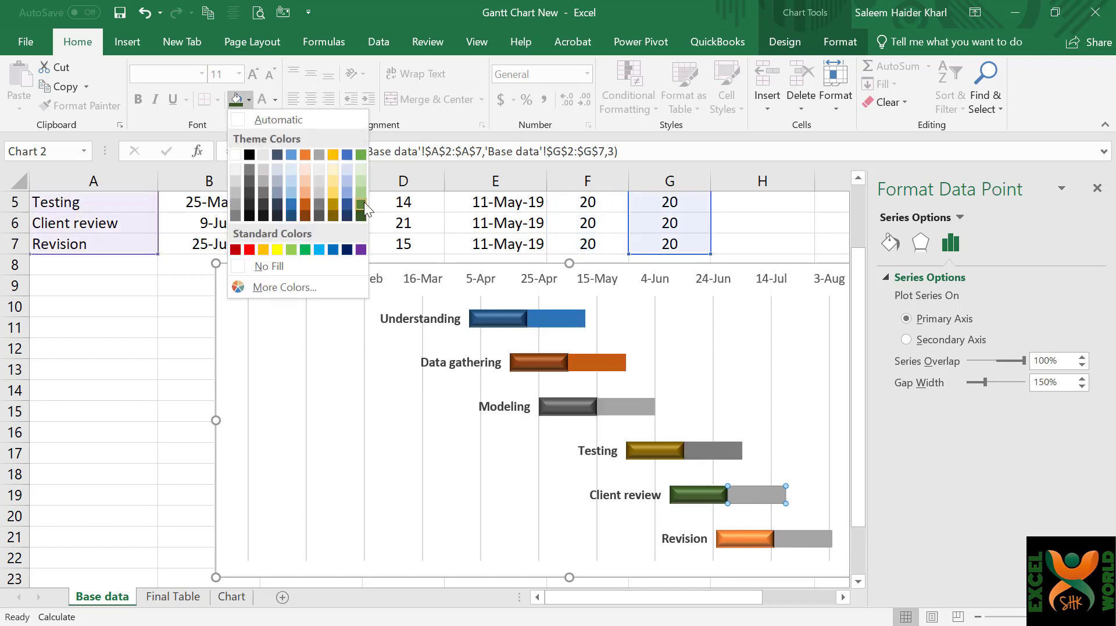
{"action": "left_click", "coordinate": [364, 208]}
Colour Revision's first bar blue
{"action": "left_click", "coordinate": [762, 536]}
{"action": "left_click", "coordinate": [762, 536]}
{"action": "left_click", "coordinate": [249, 100]}
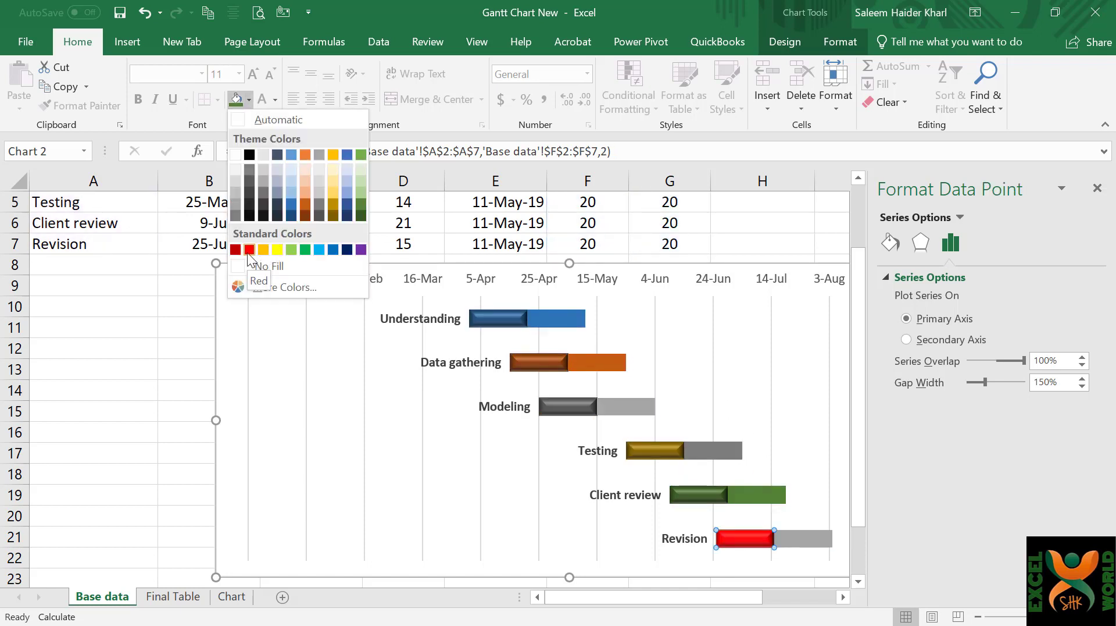
{"action": "left_click", "coordinate": [334, 250]}
{"action": "left_click", "coordinate": [803, 536]}
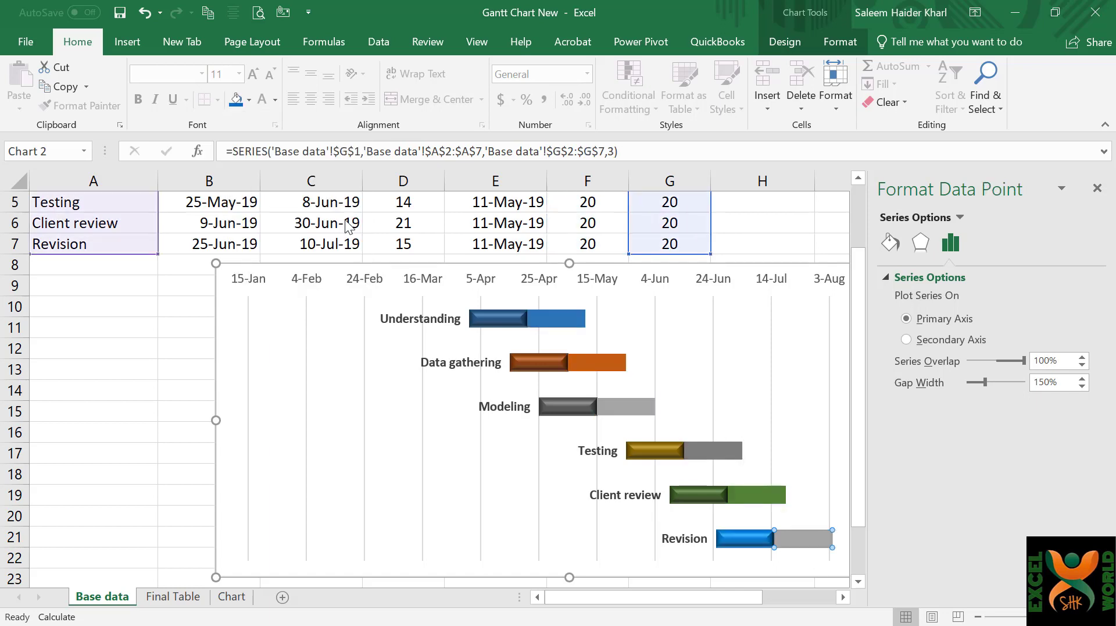
Open the Fill Color choices for Revision's grey bar
{"action": "left_click", "coordinate": [249, 100]}
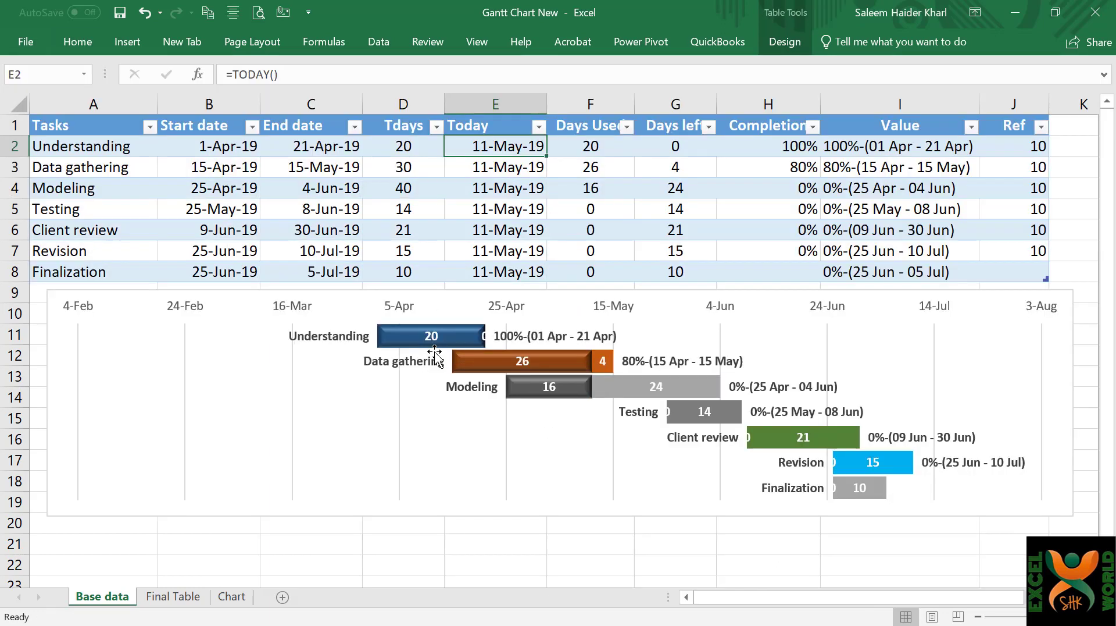